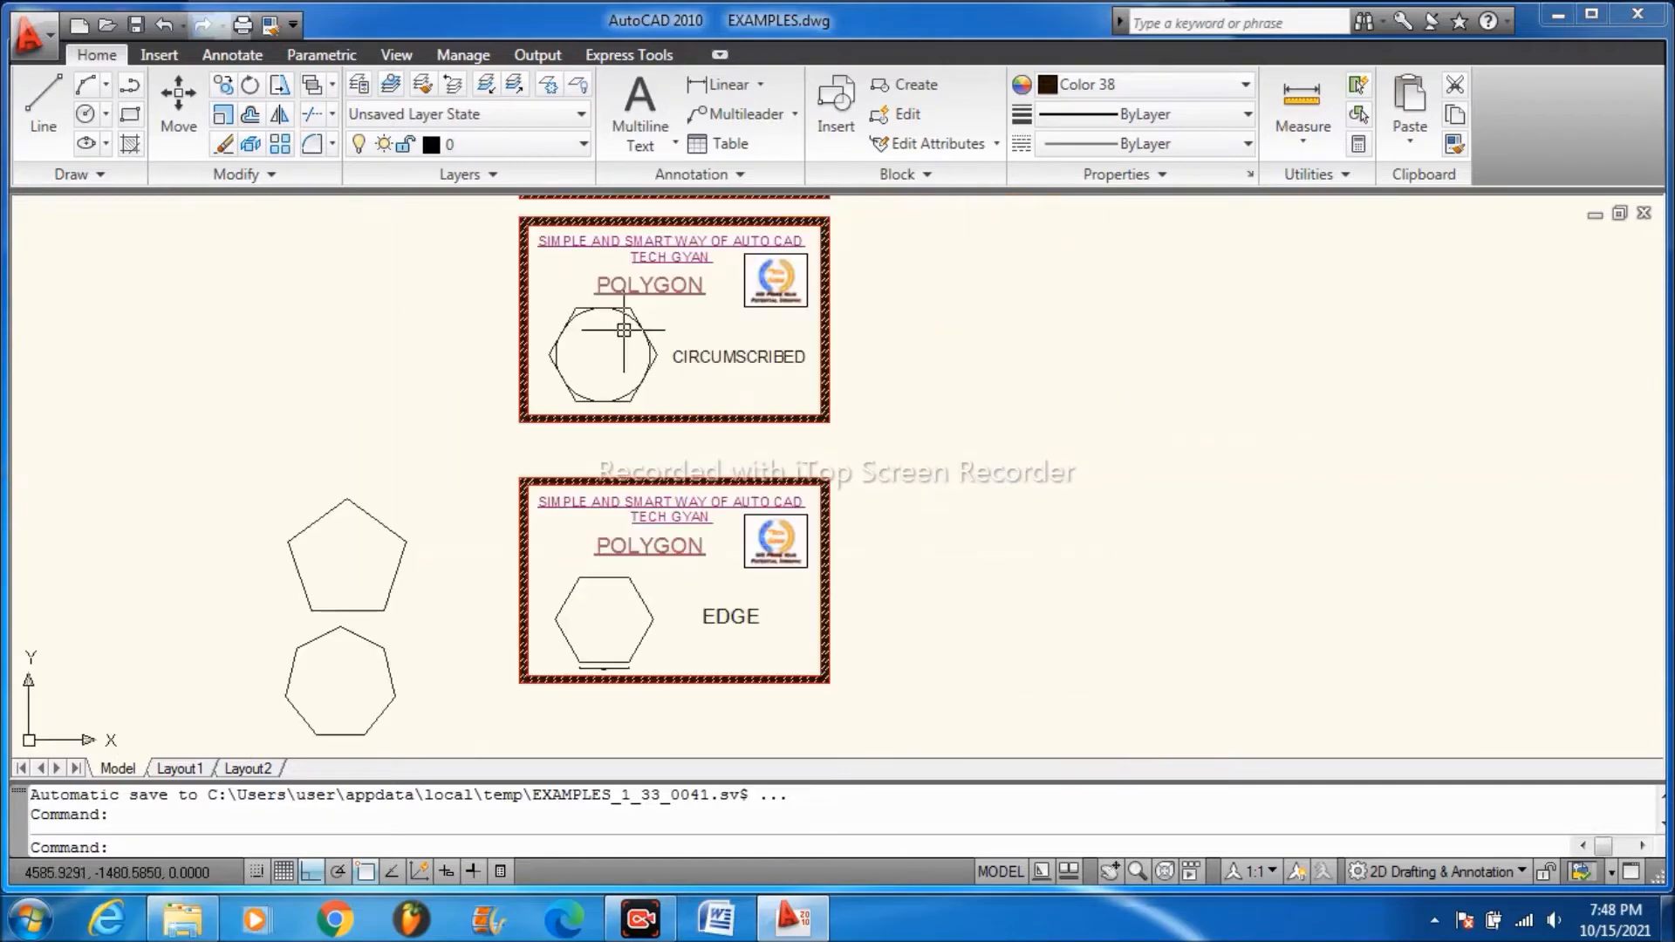
- Draw a 7-sided polygon inscribed in a circle of radius 400 in the empty area beside the example cards
scroll(596, 663, up, 5)
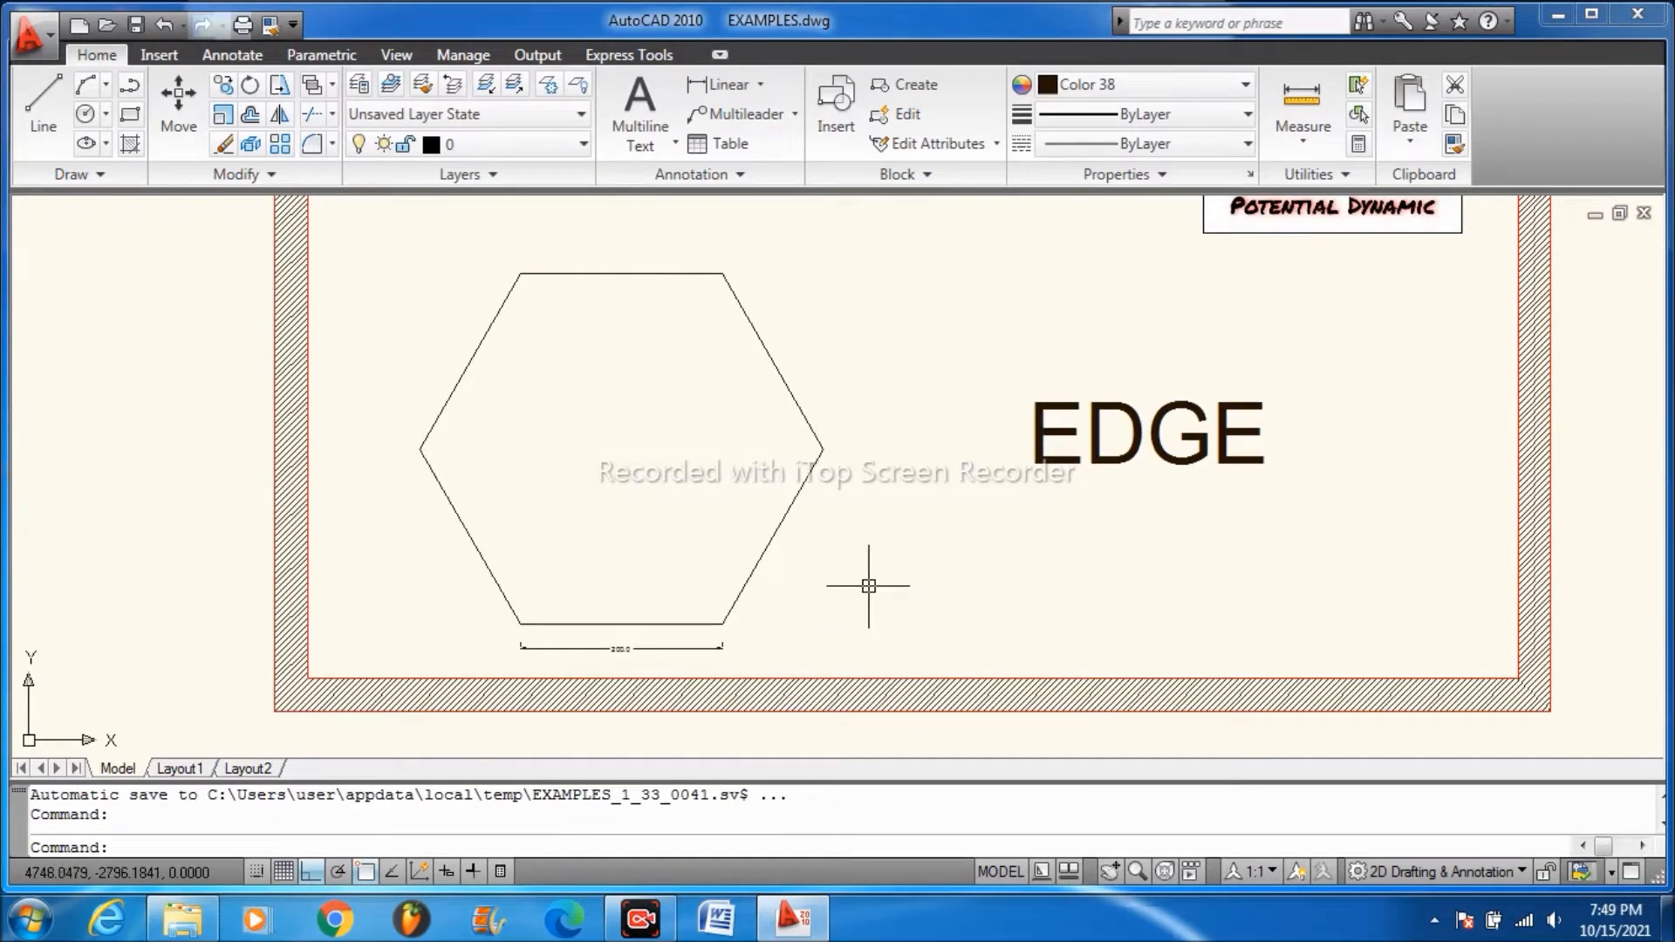
scroll(860, 542, down, 4)
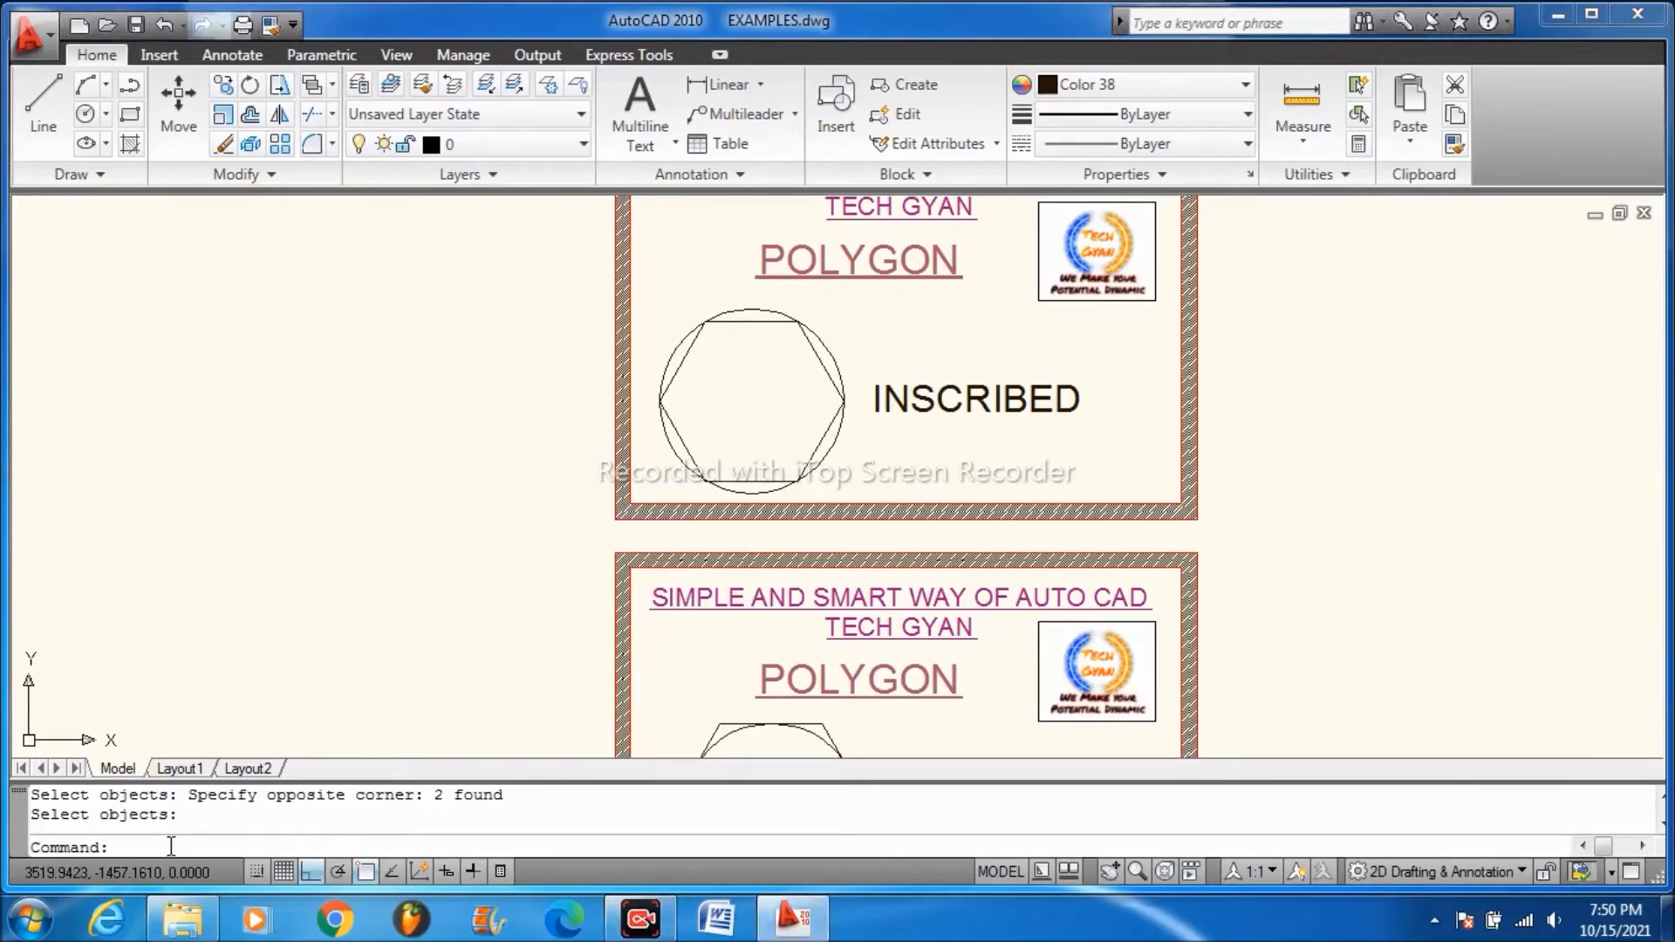
text(pol)
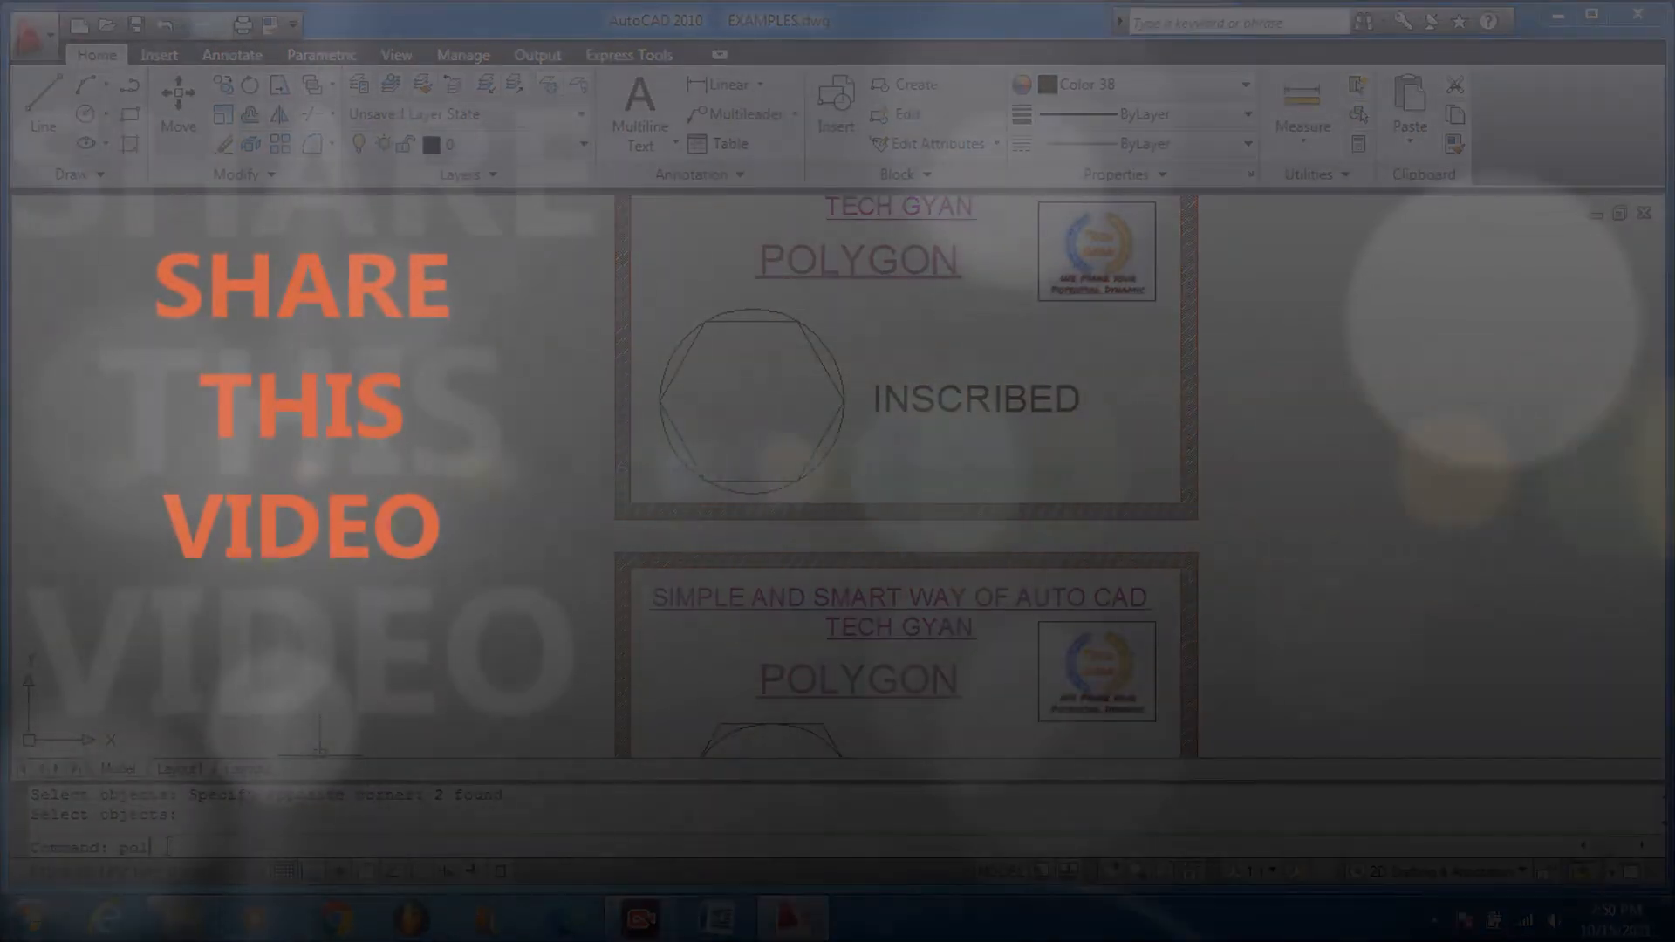
key(Return)
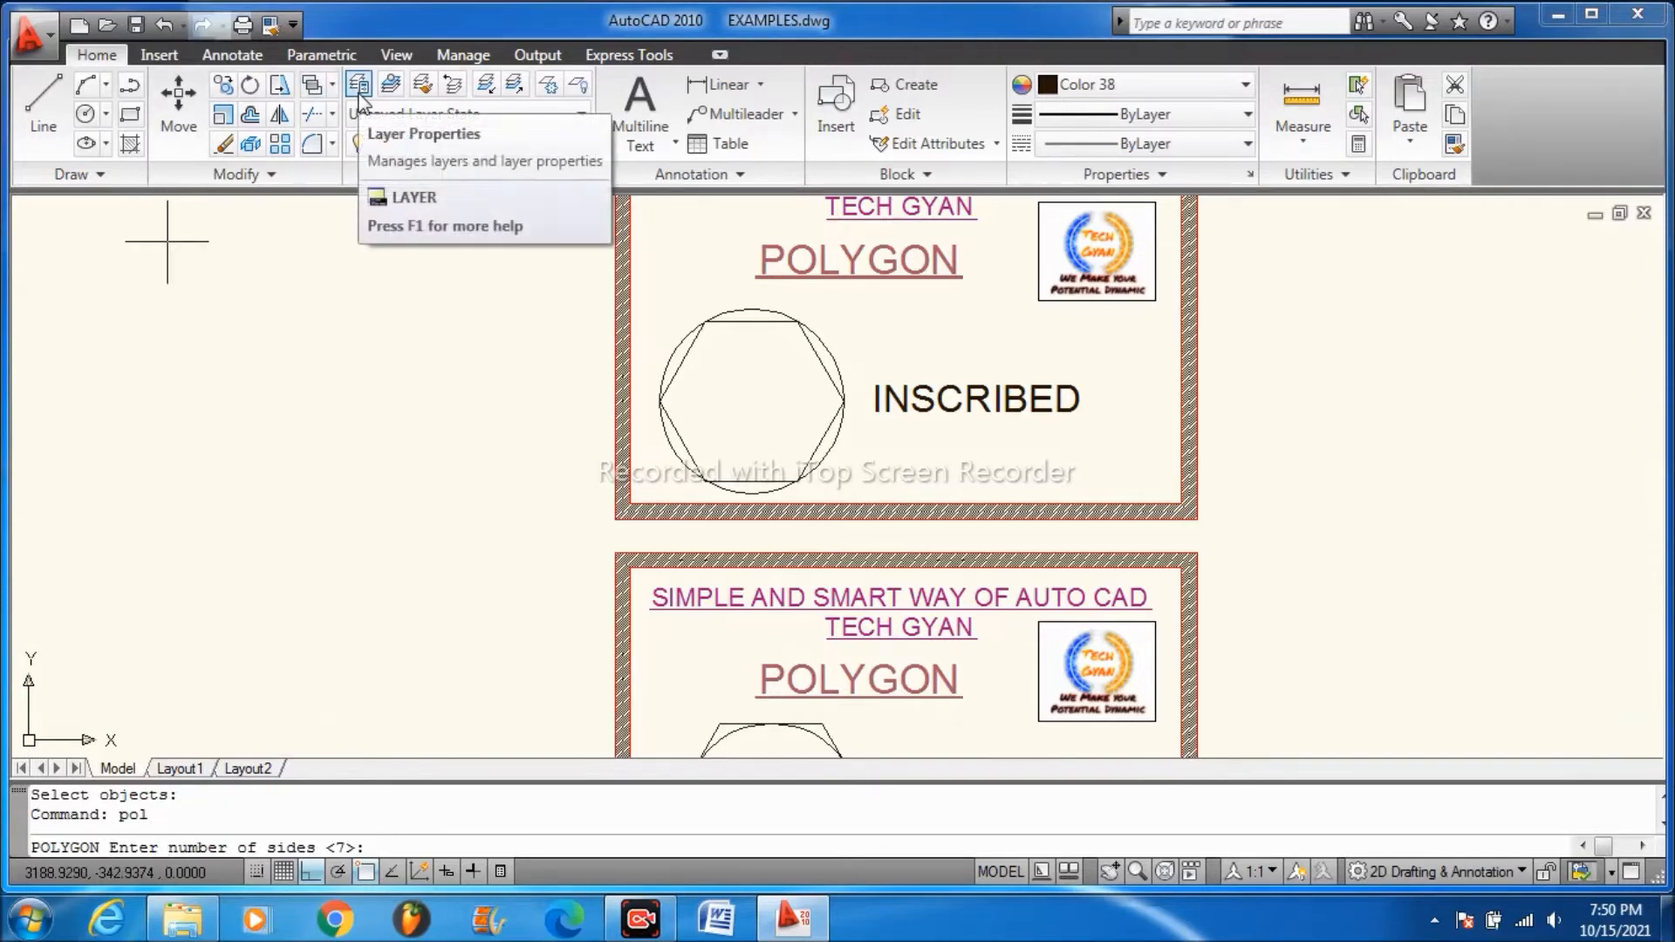
text(7)
key(Return)
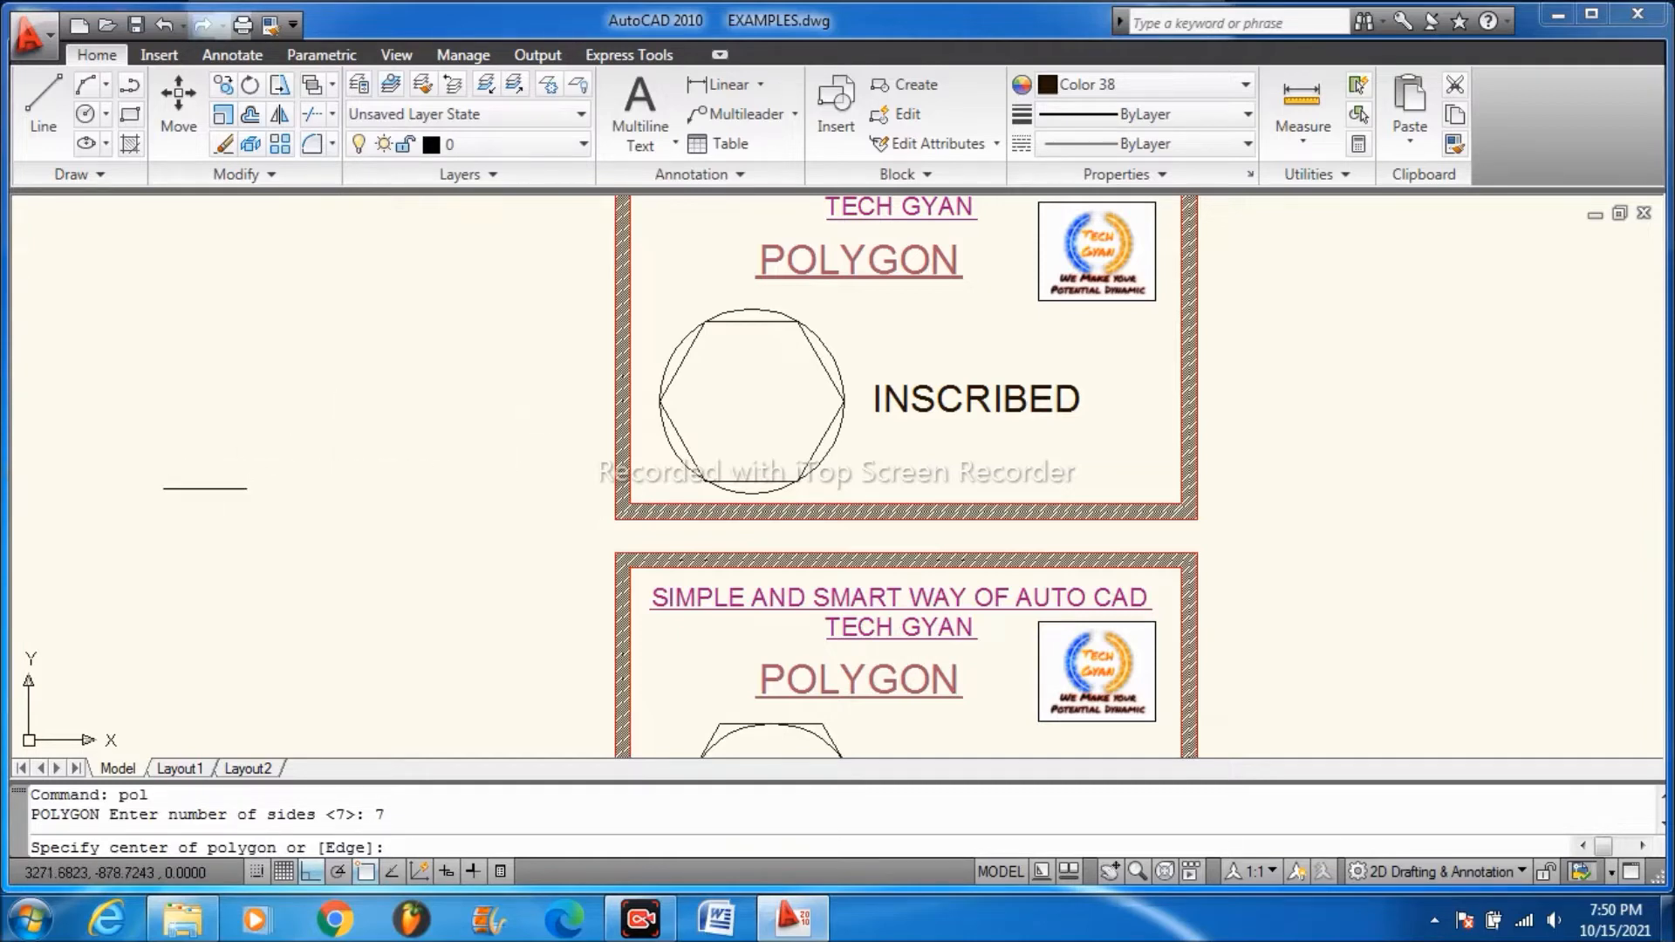
scroll(235, 493, down, 5)
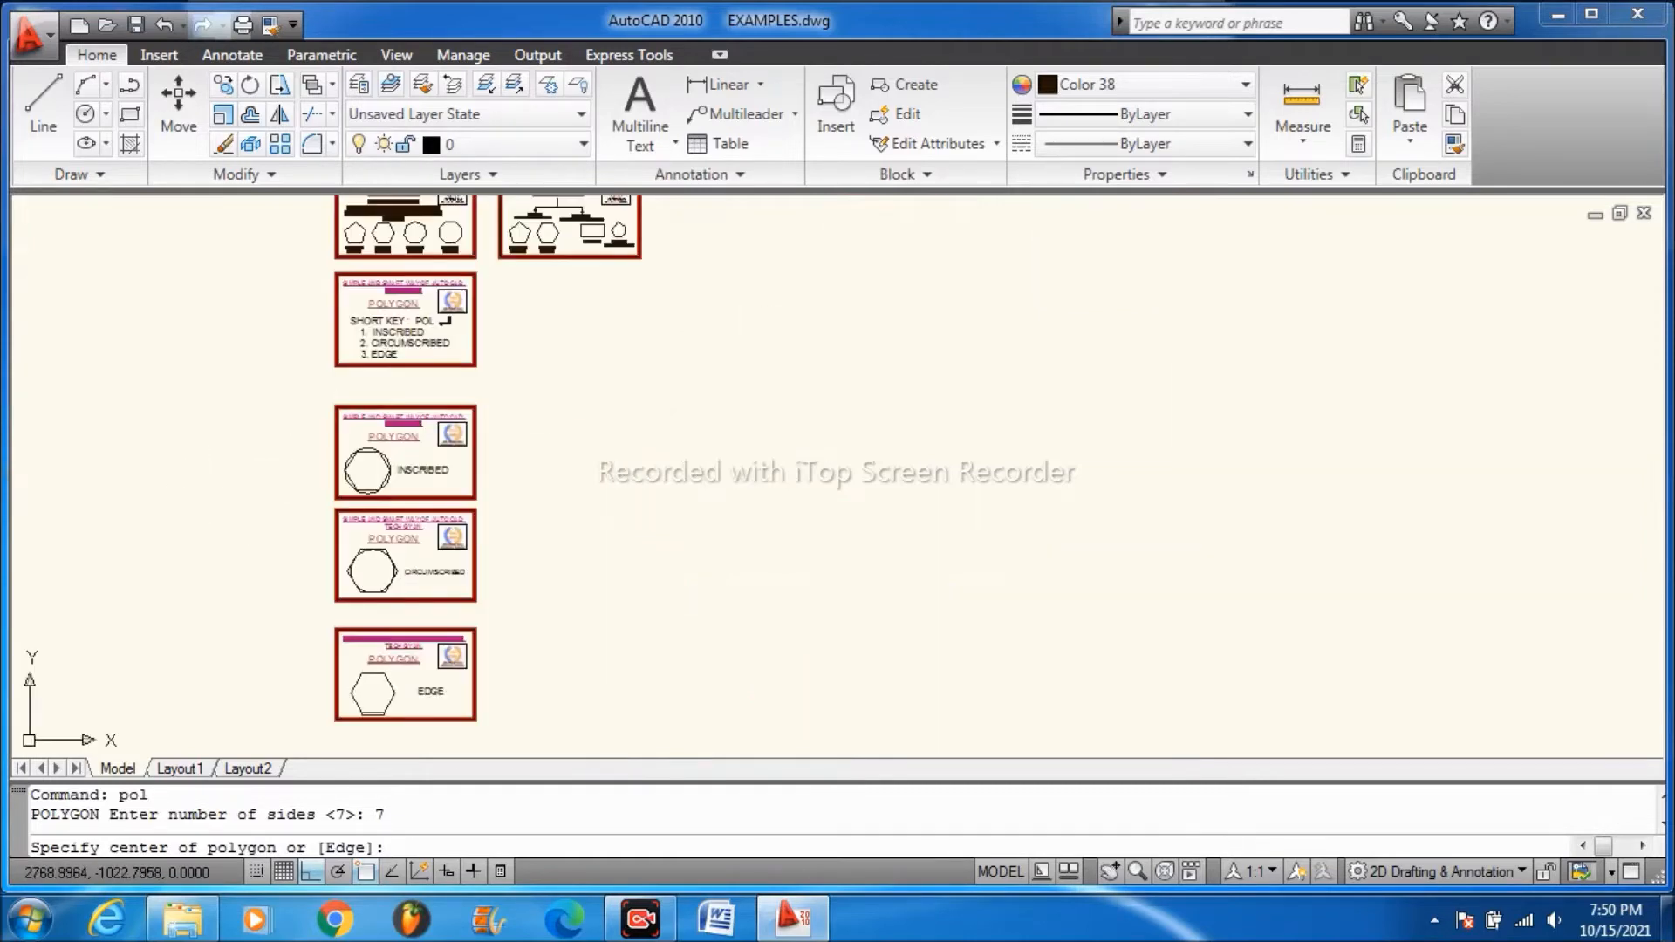
scroll(112, 534, up, 7)
click(519, 502)
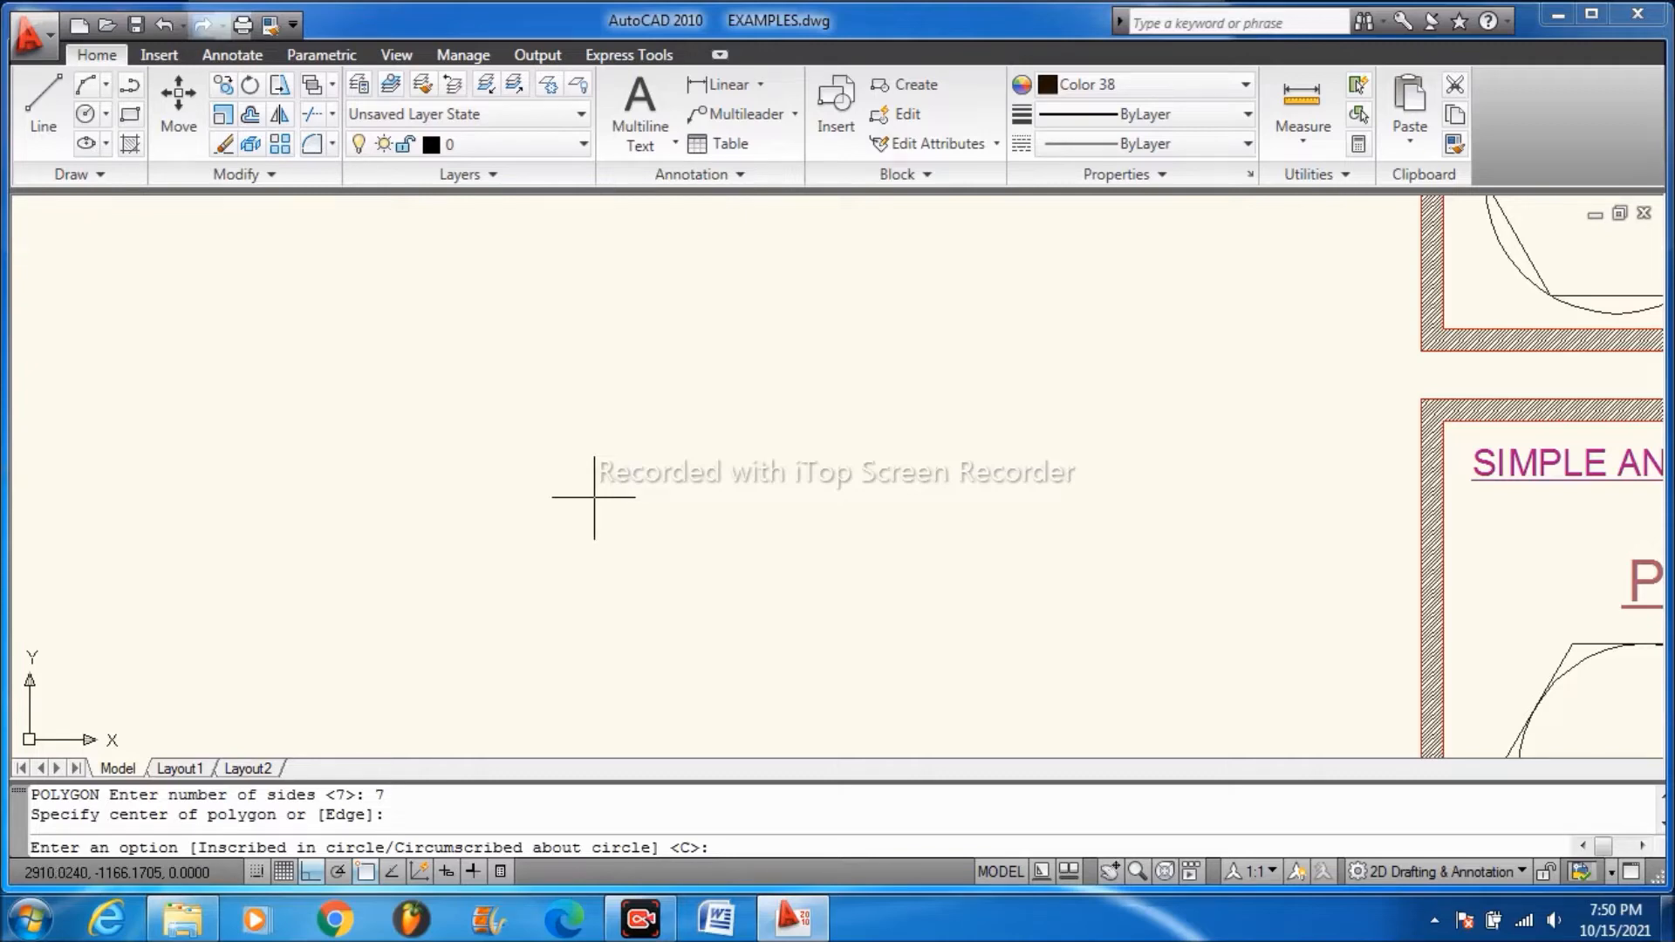
text(i)
key(Return)
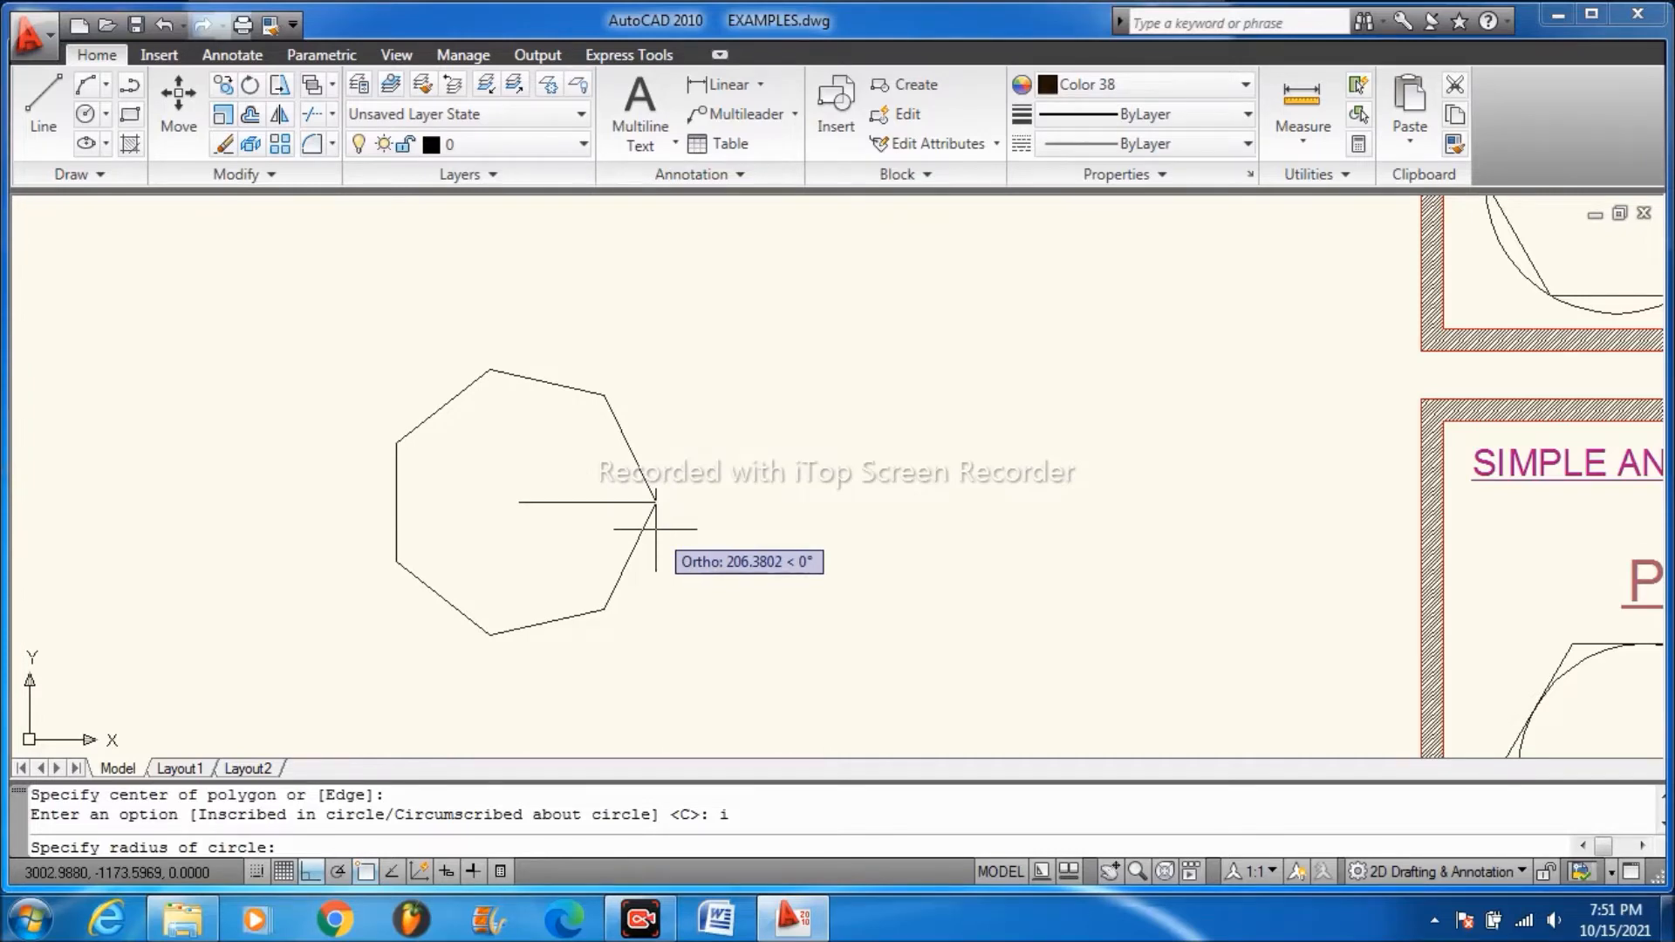
text(400)
key(Return)
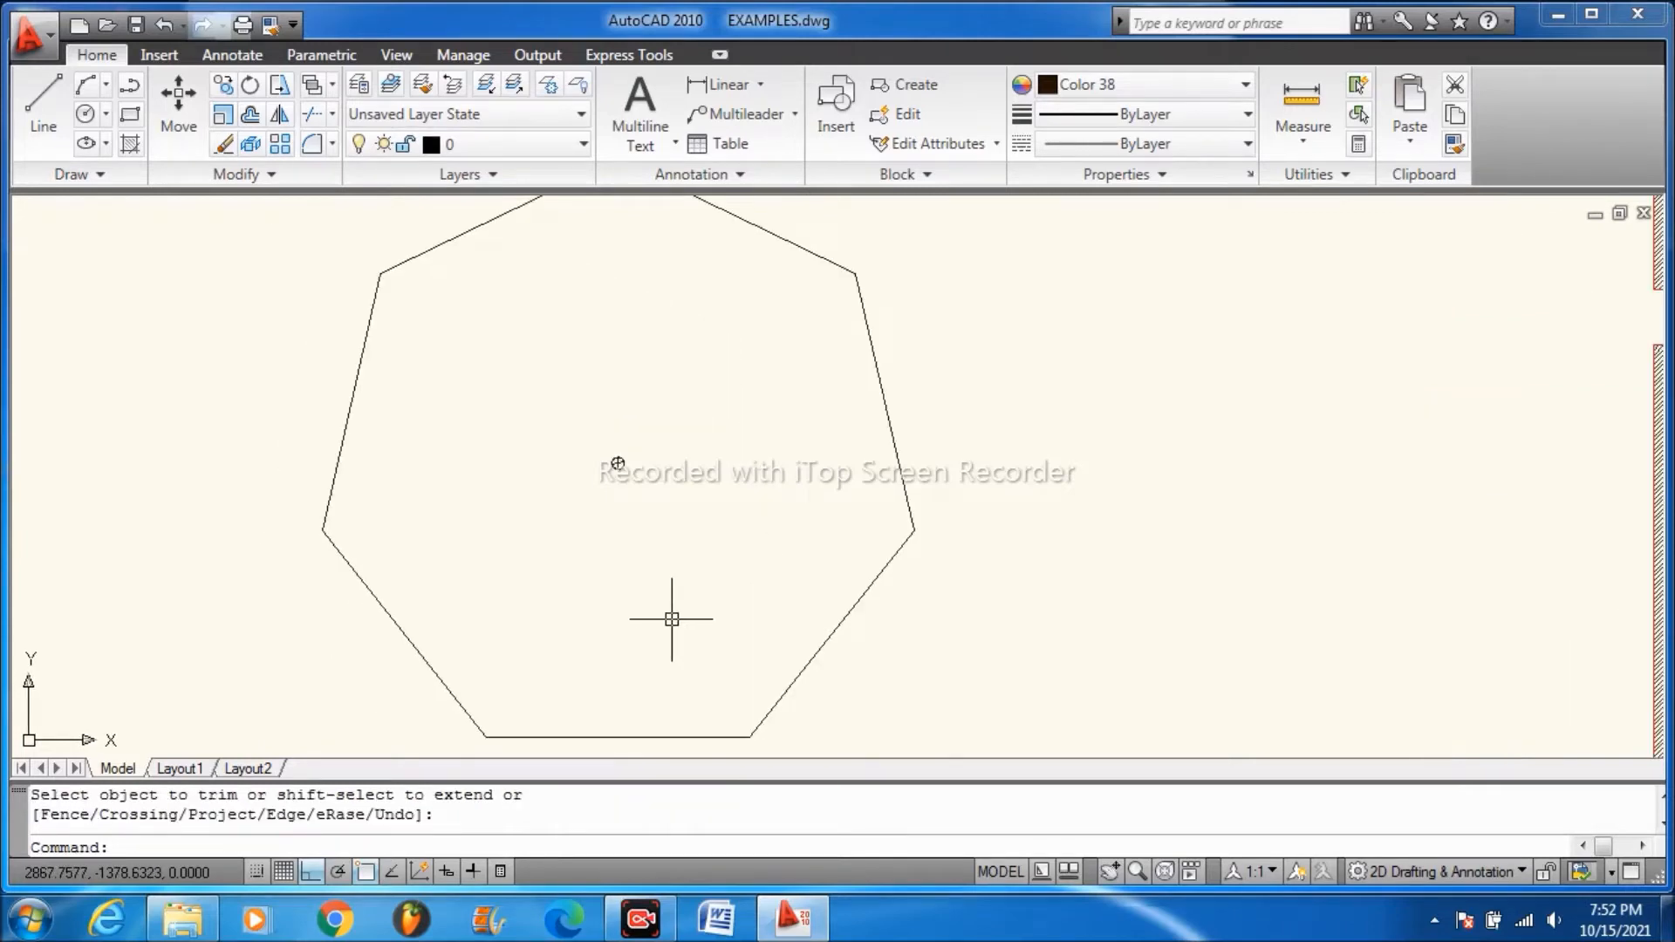
- Draw a circle of radius 400 centred on the inscribed heptagon's centre mark
text(c)
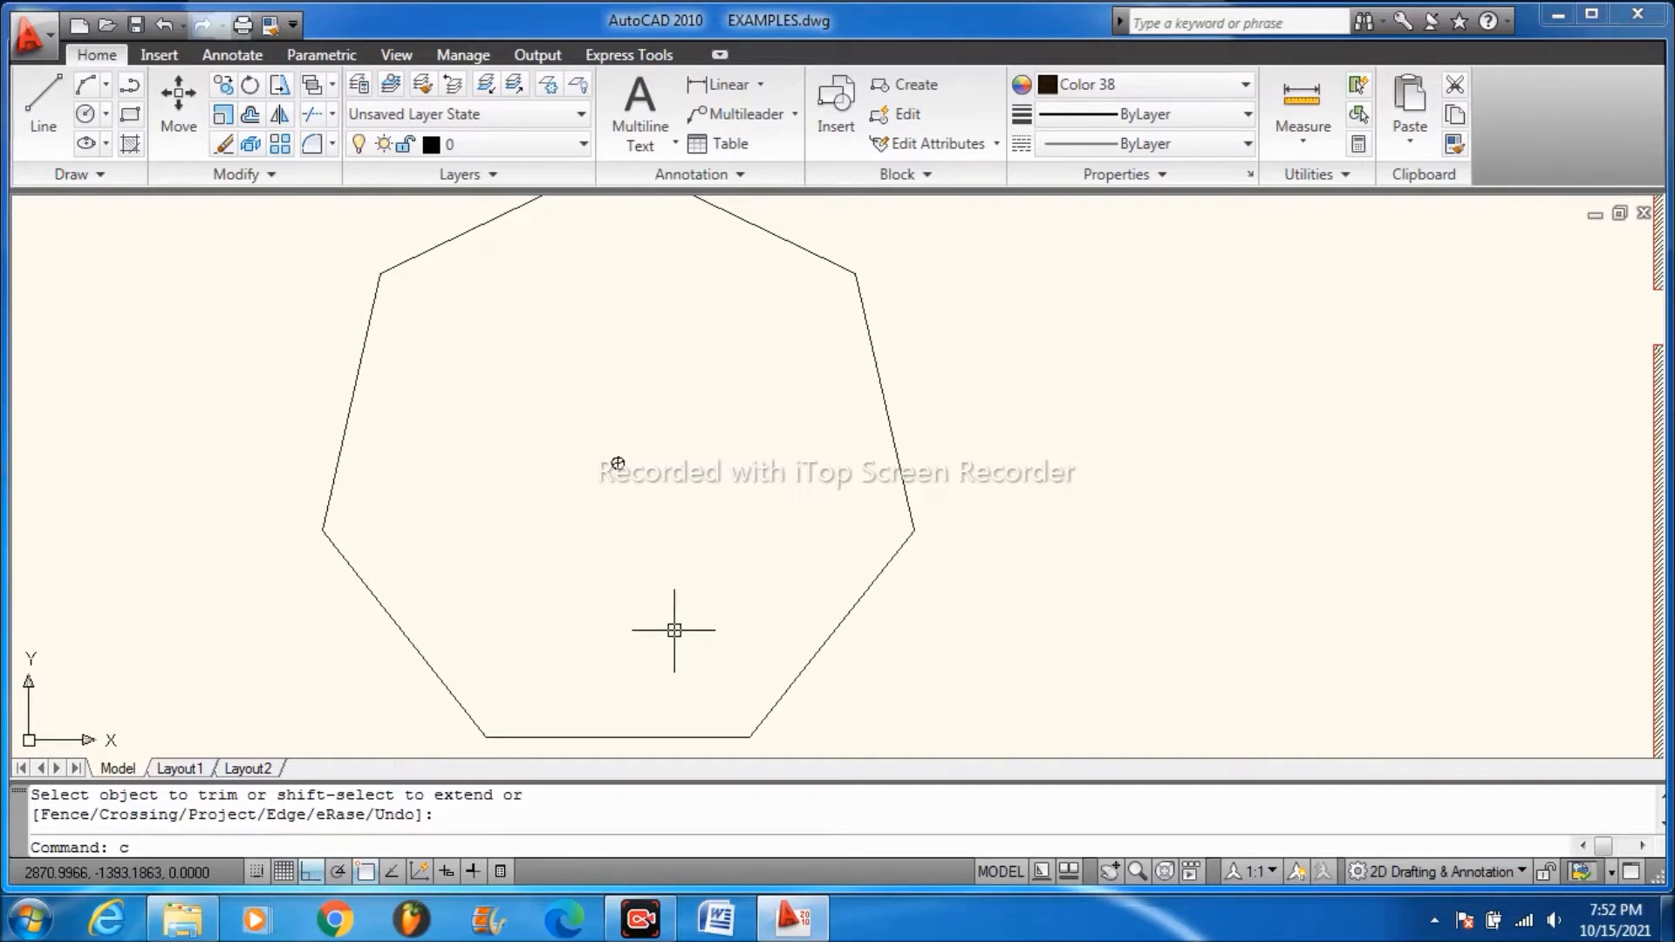
key(Return)
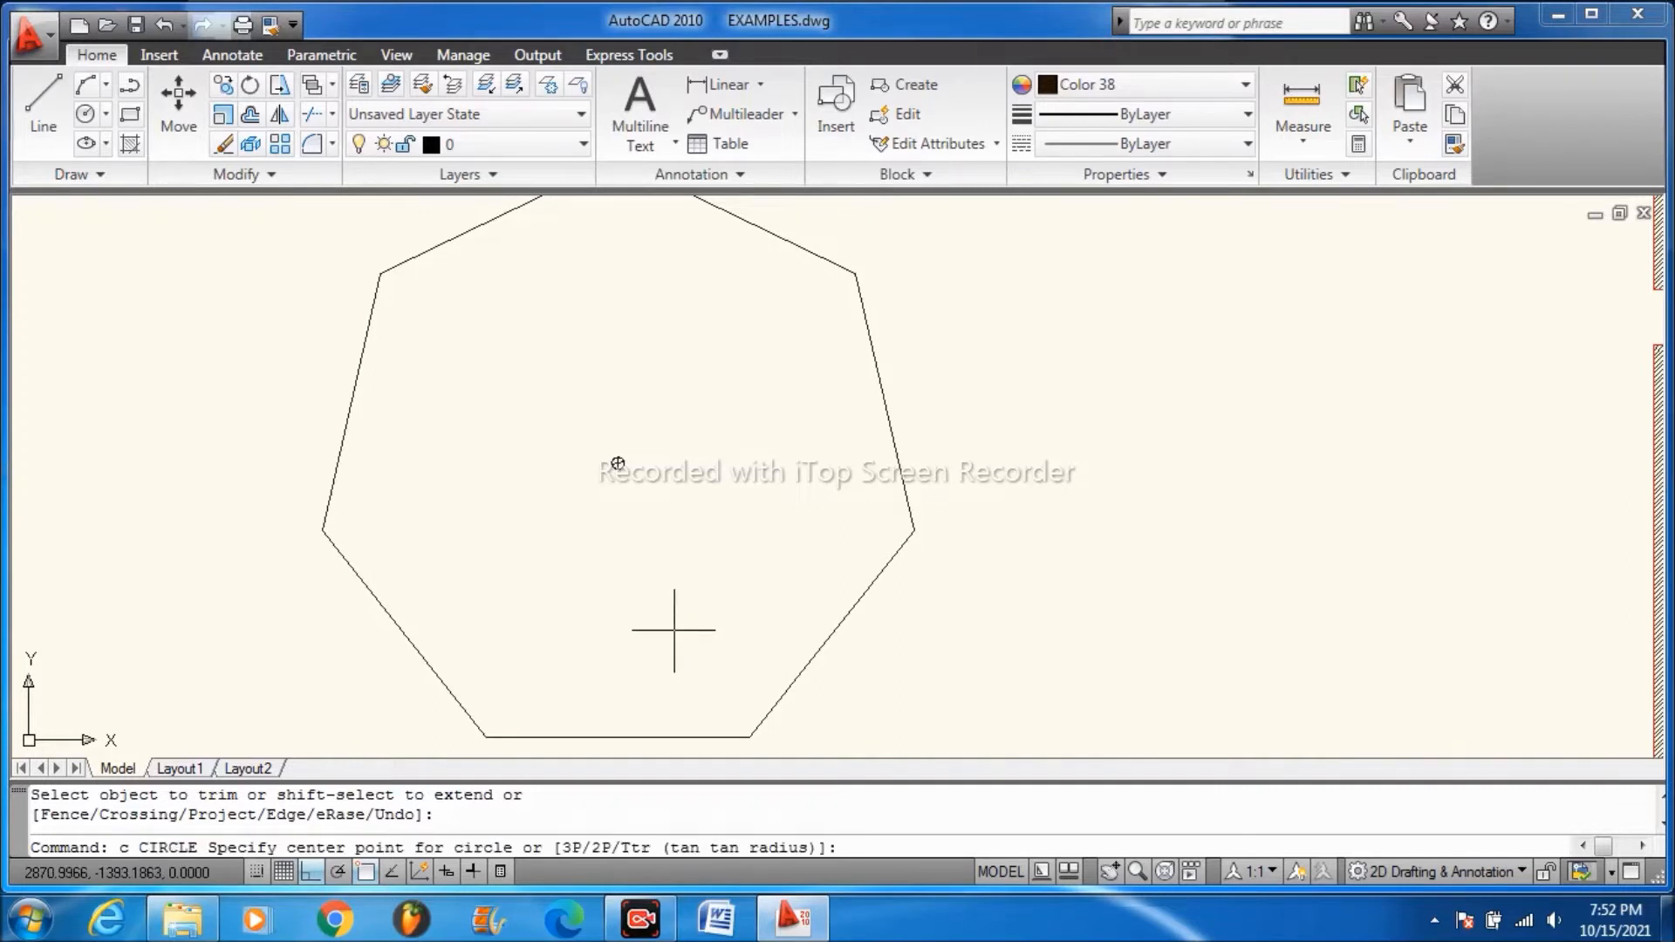
scroll(611, 471, up, 5)
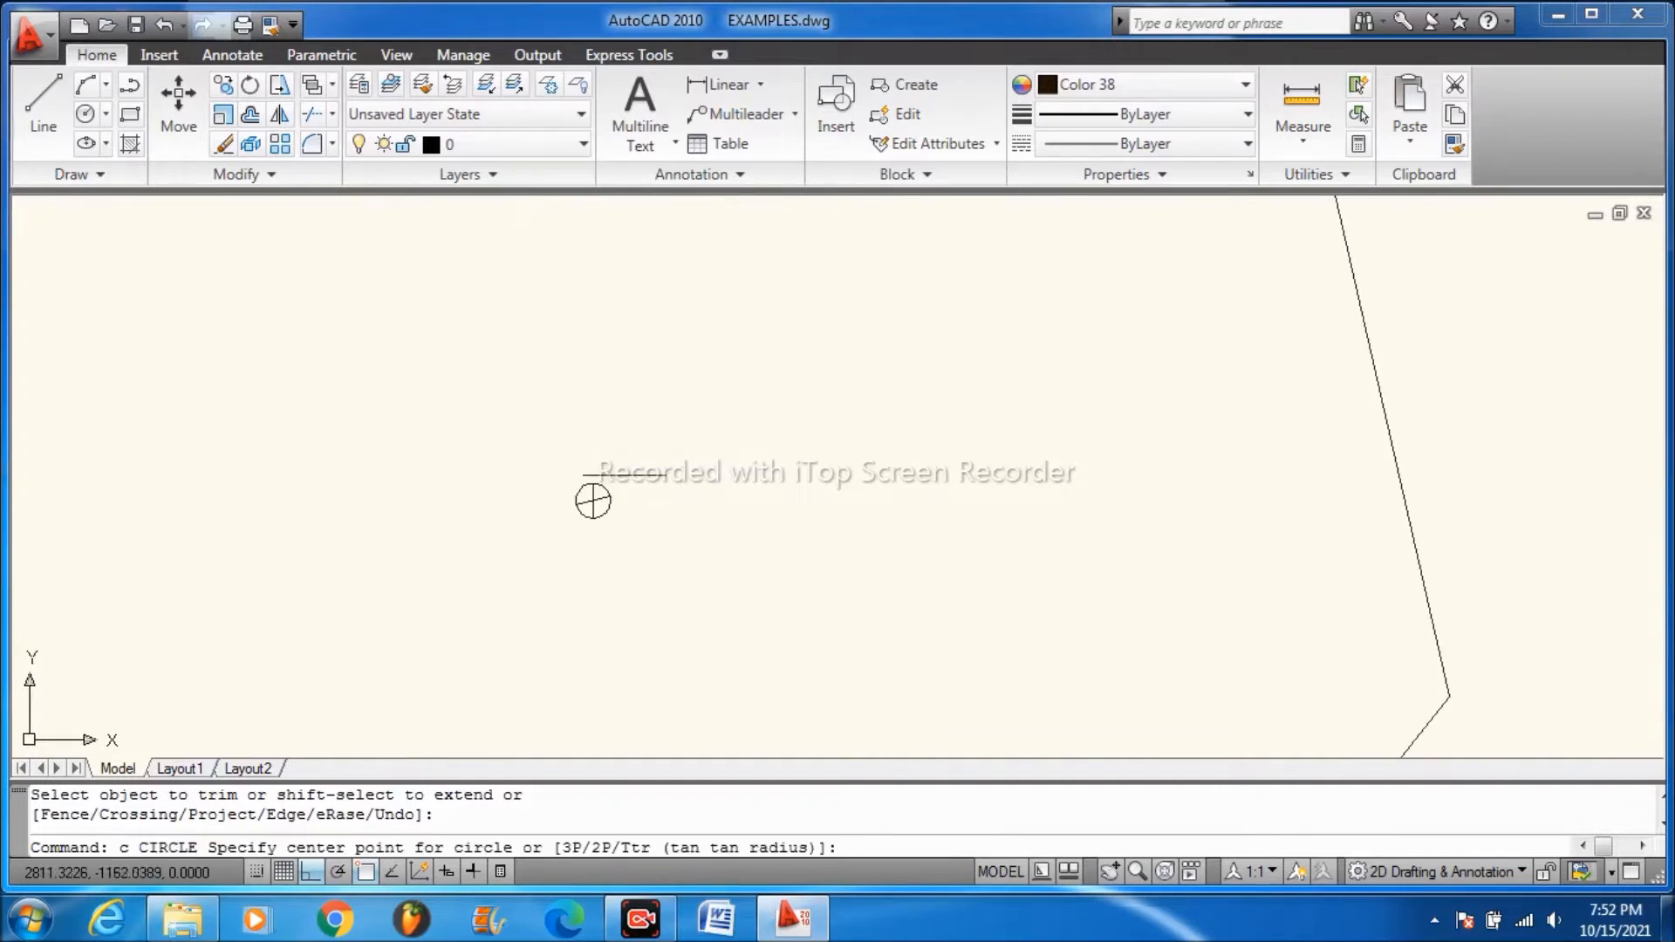
click(591, 497)
scroll(611, 519, up, 3)
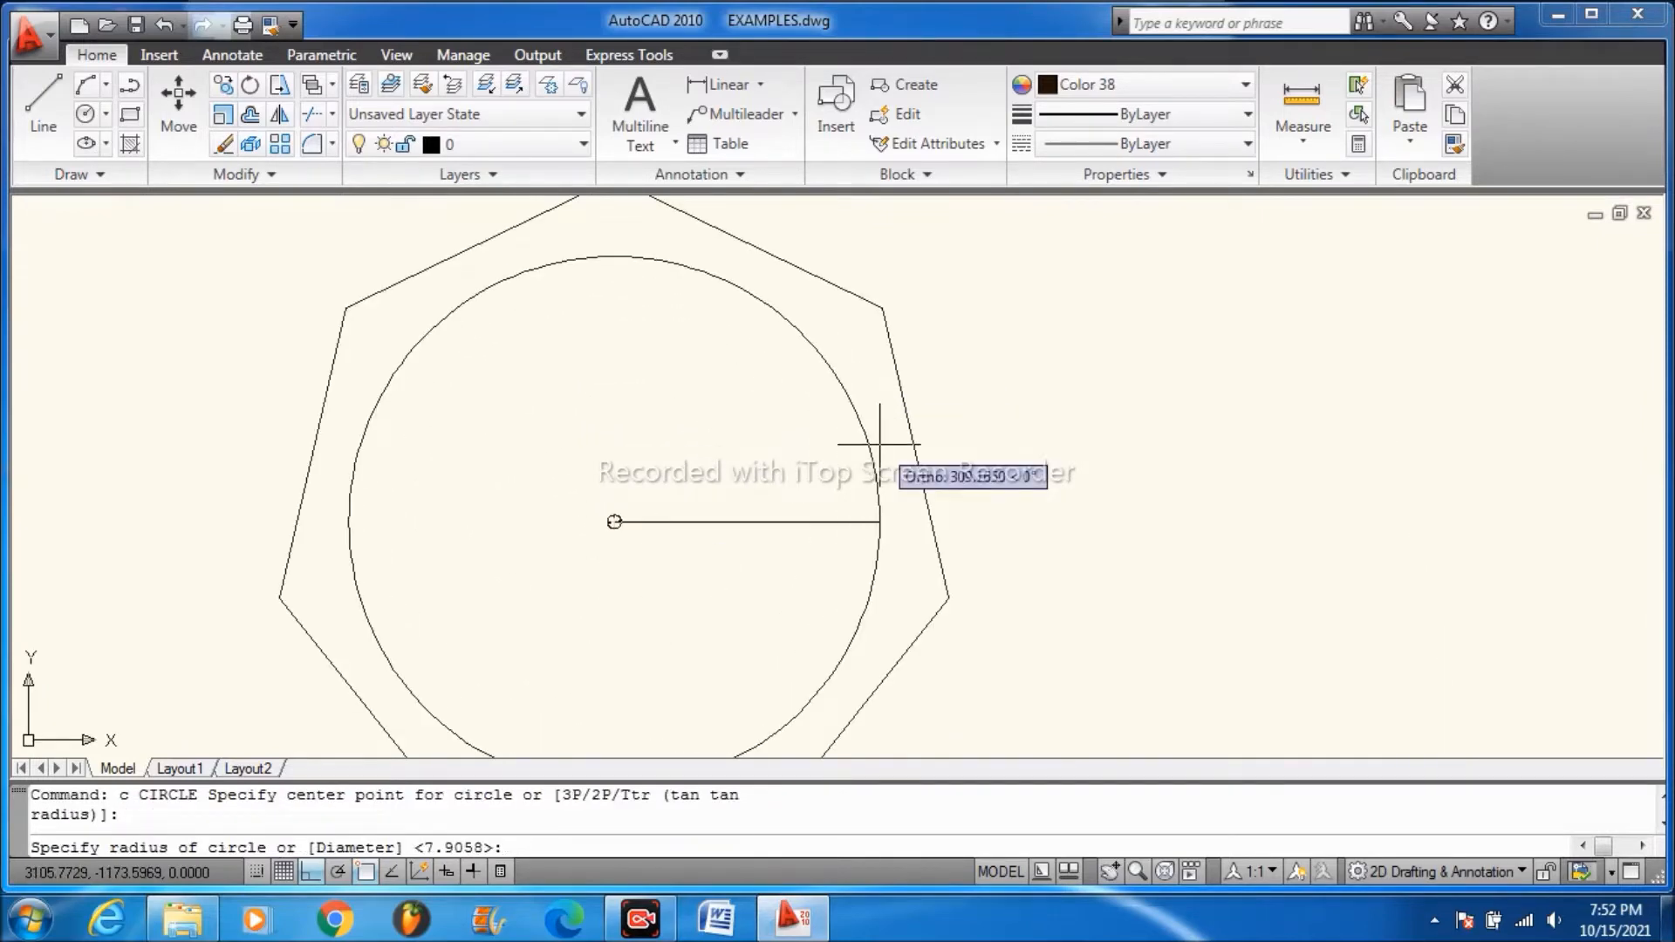
text(400)
key(Return)
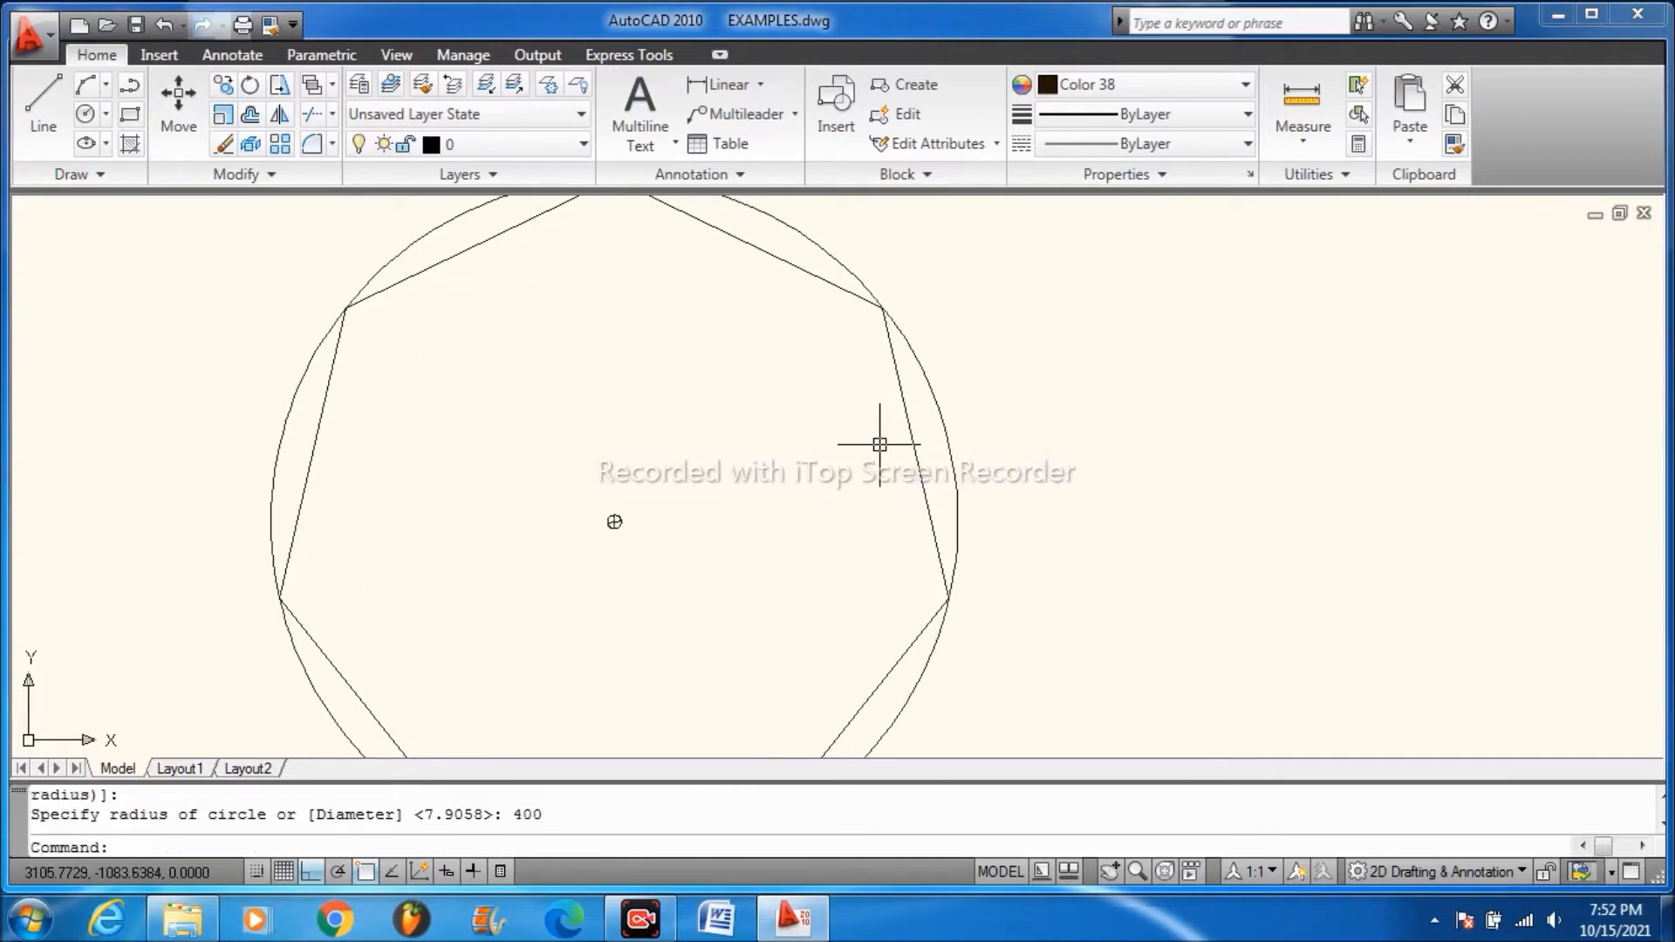
scroll(880, 444, down, 2)
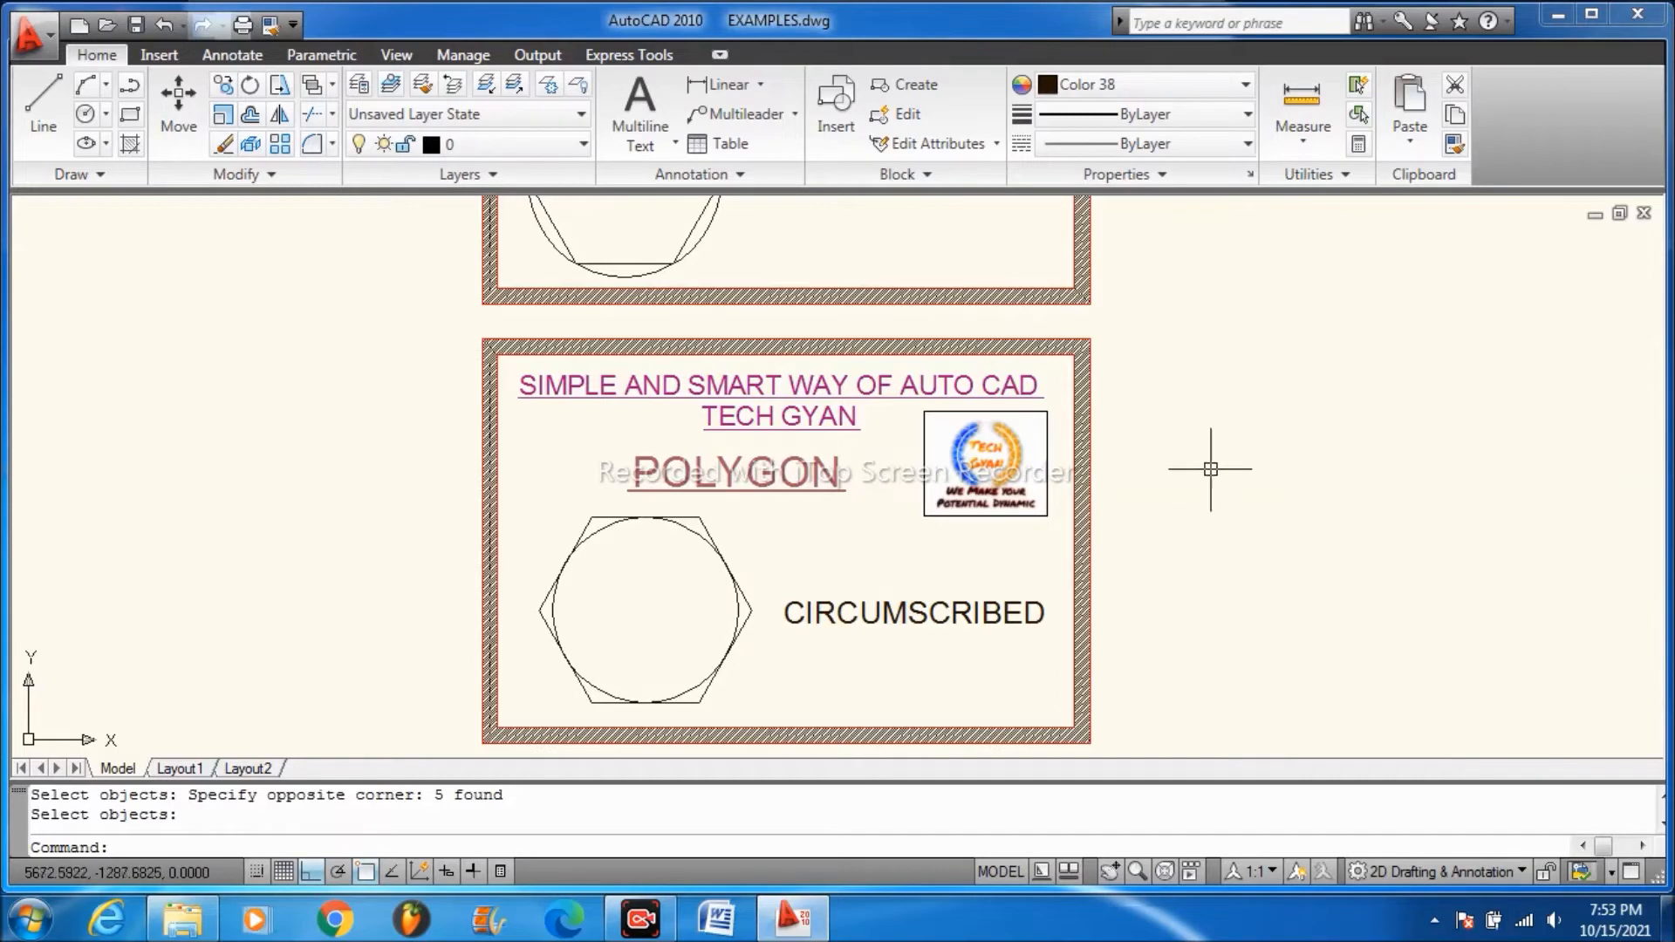
- Draw a 7-sided polygon circumscribed about a circle of radius 400 in the empty area beside the SHORT KEY card
scroll(1213, 482, down, 2)
scroll(1231, 493, down, 6)
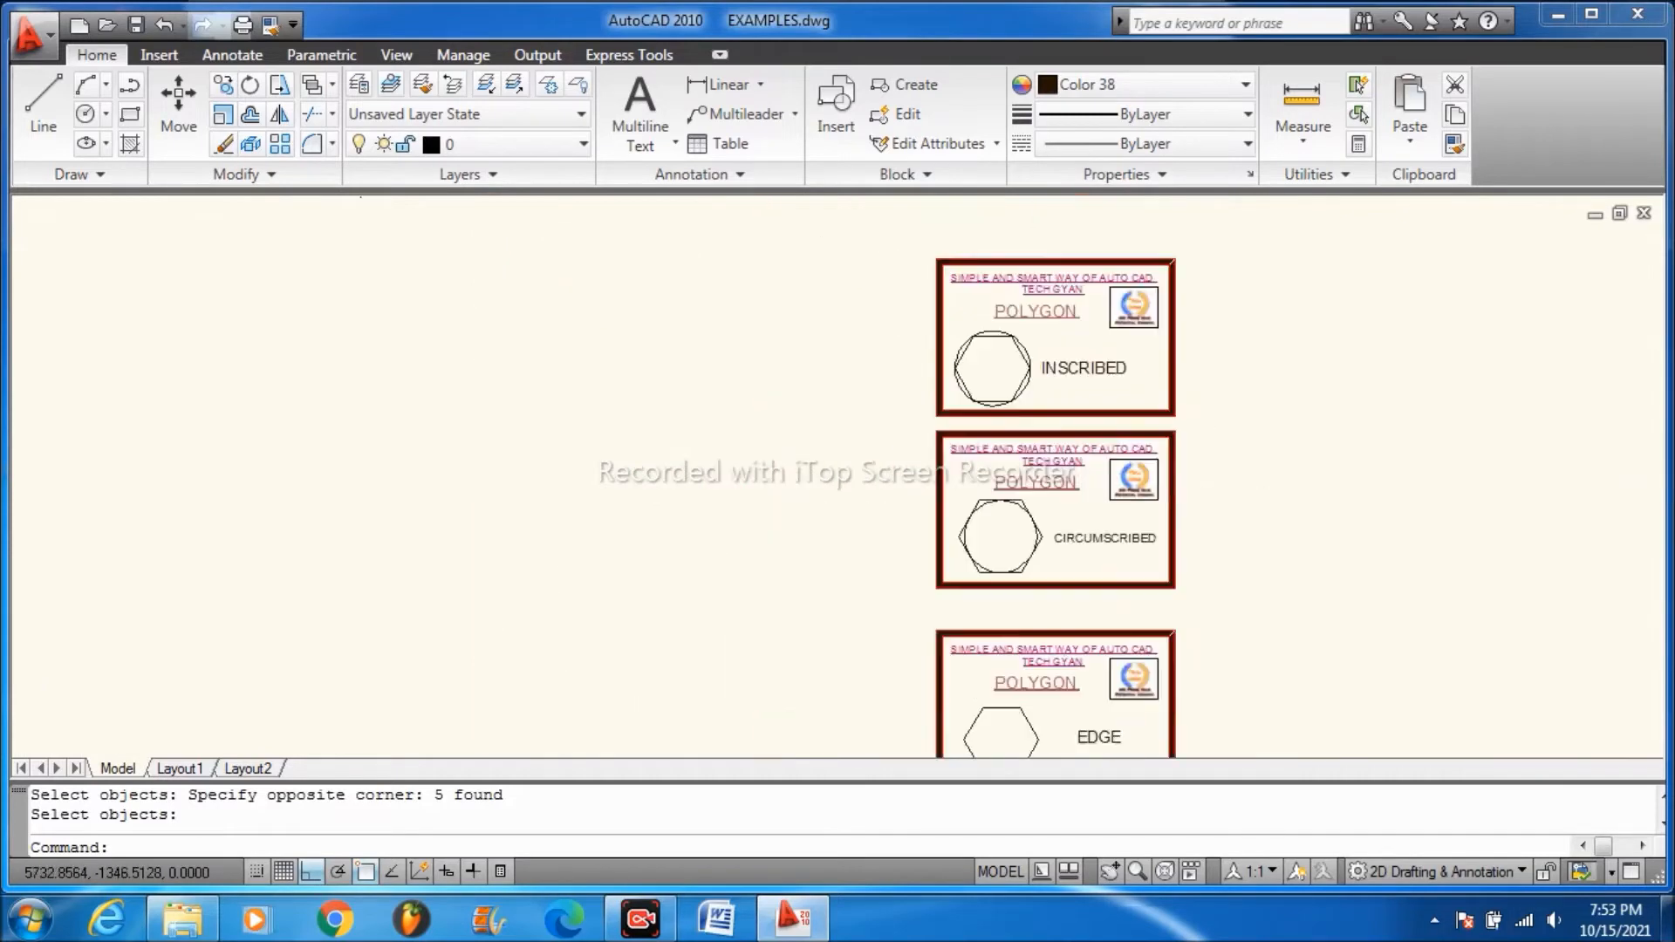
scroll(858, 211, up, 5)
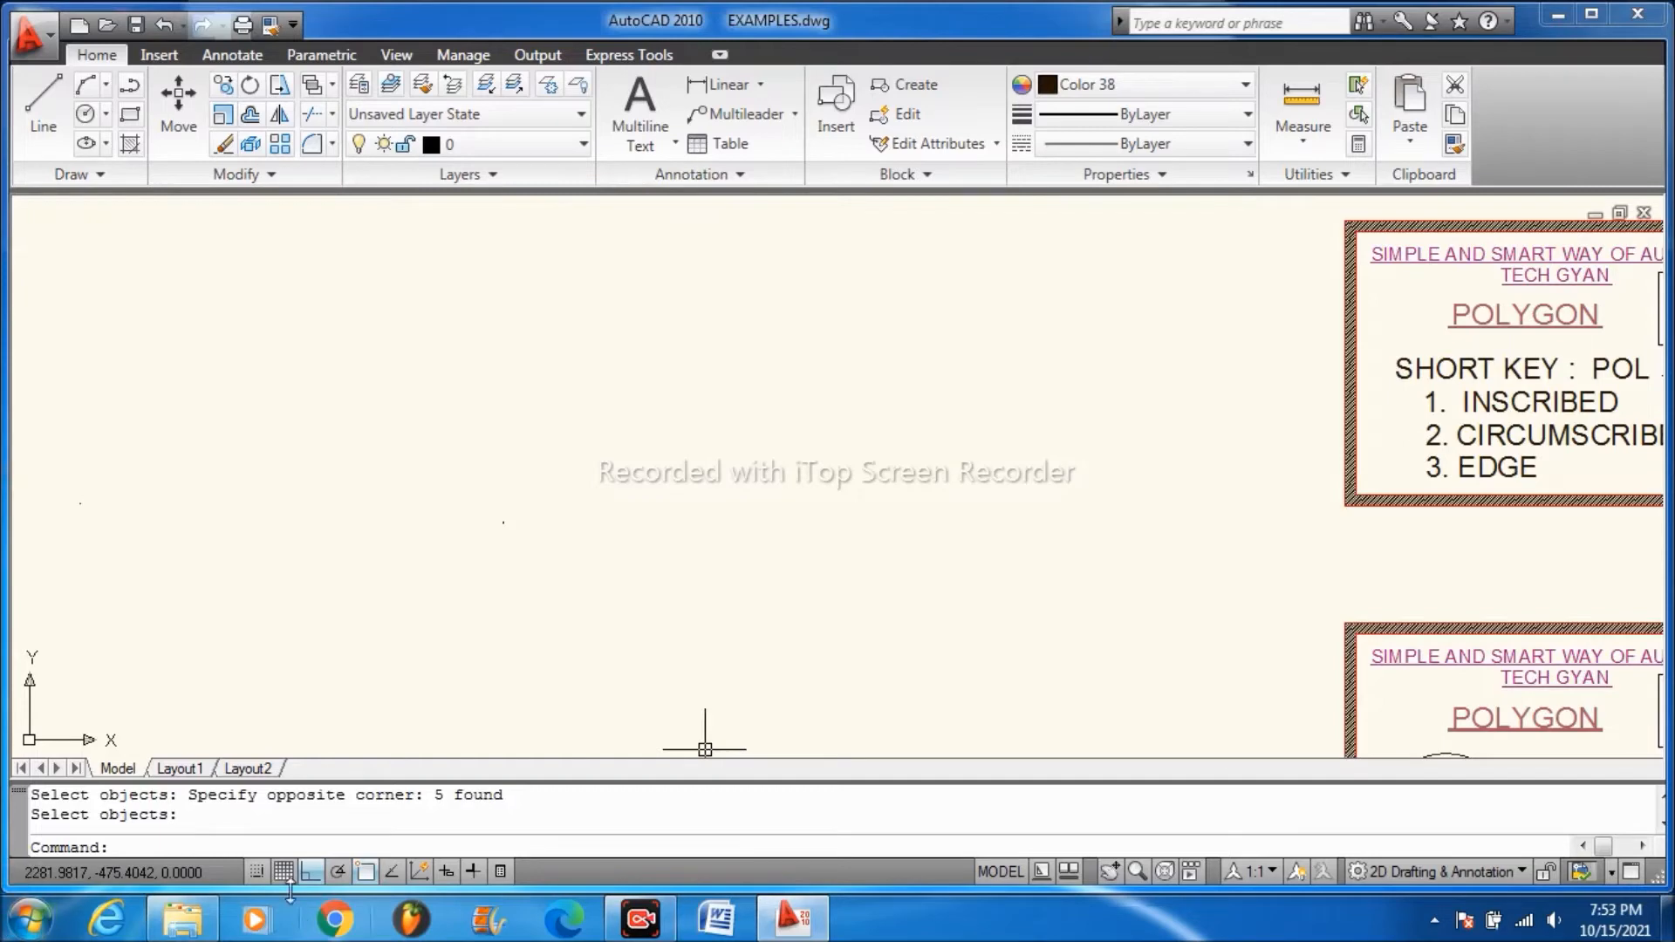
text(pol)
key(Return)
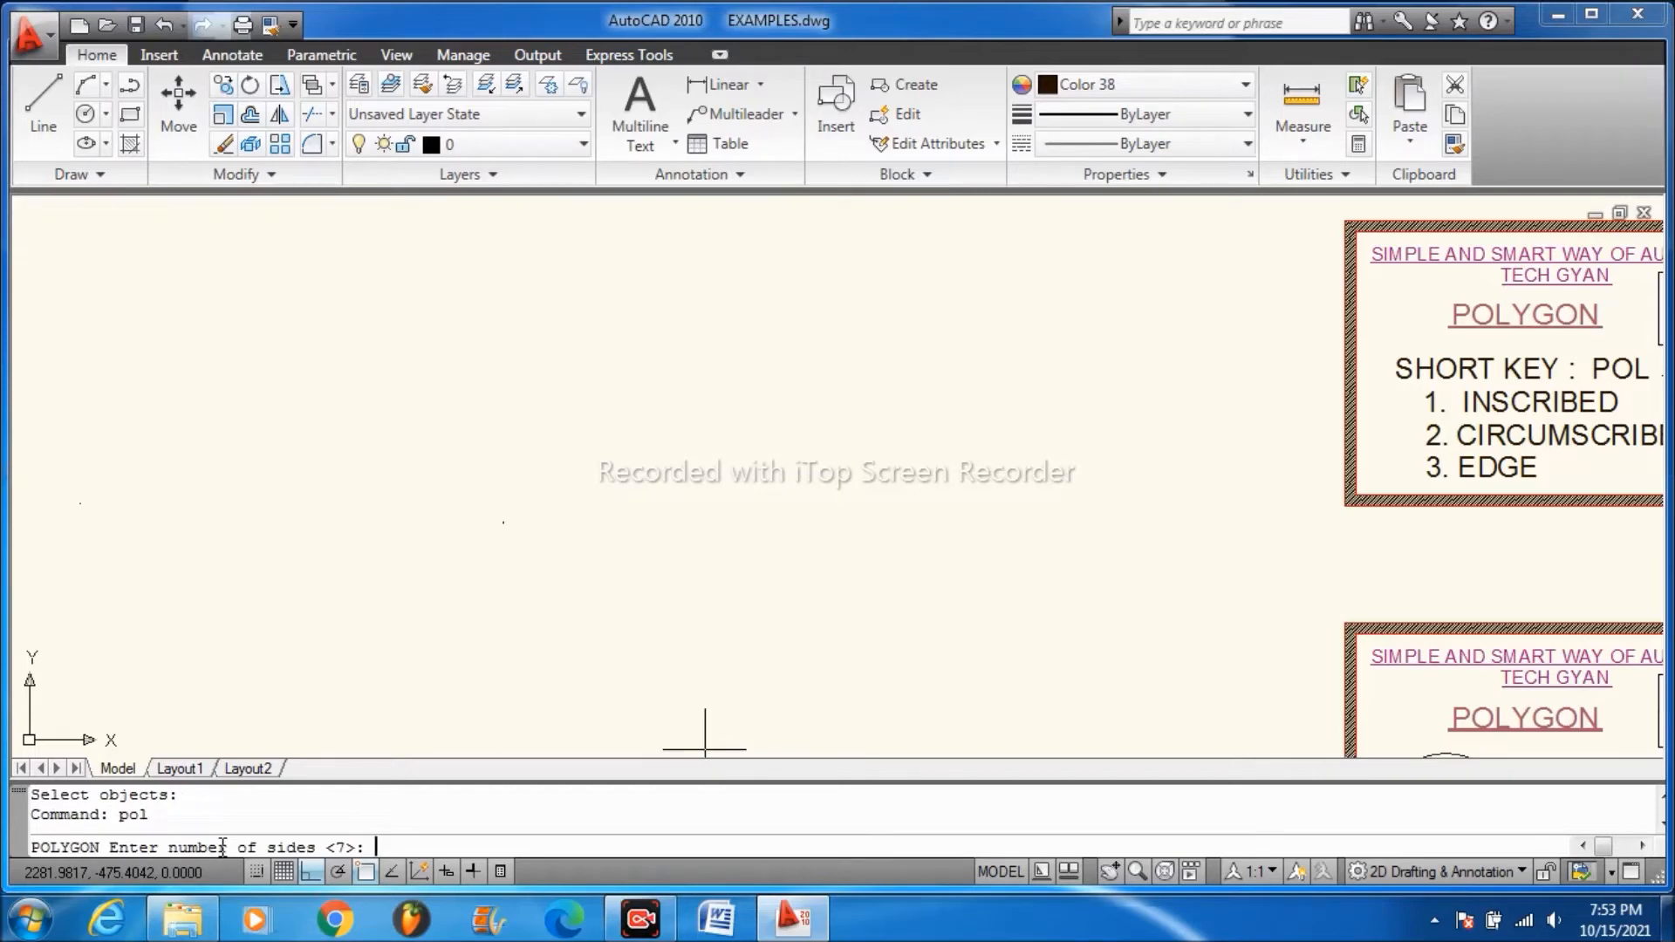
text(7)
key(Return)
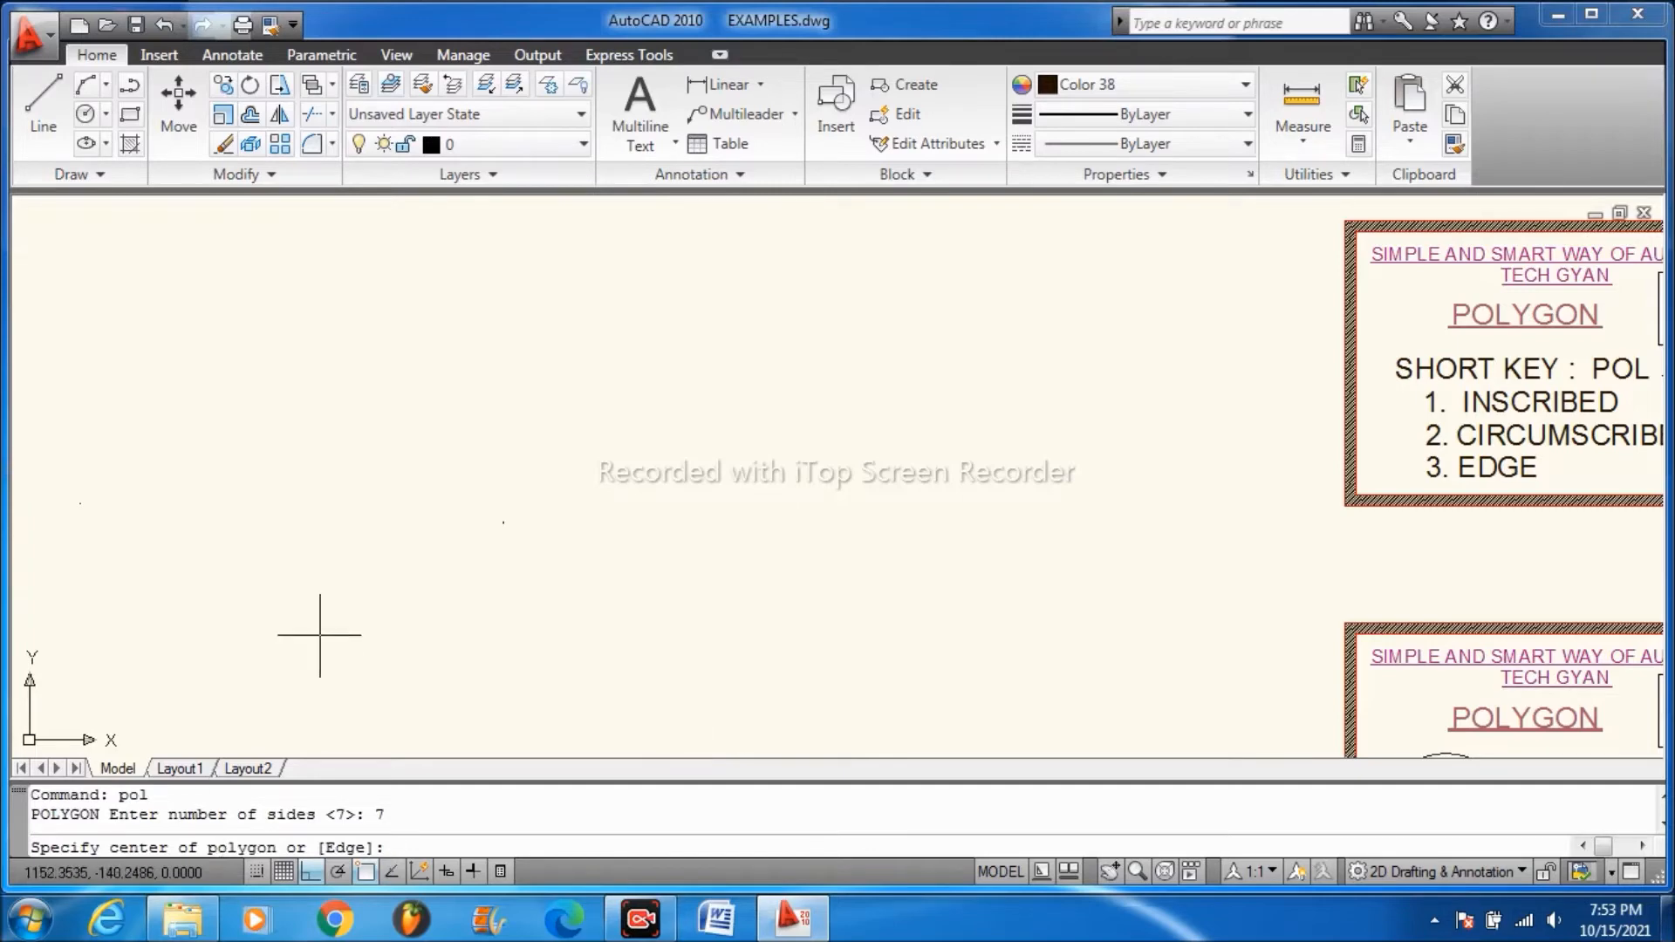
click(416, 500)
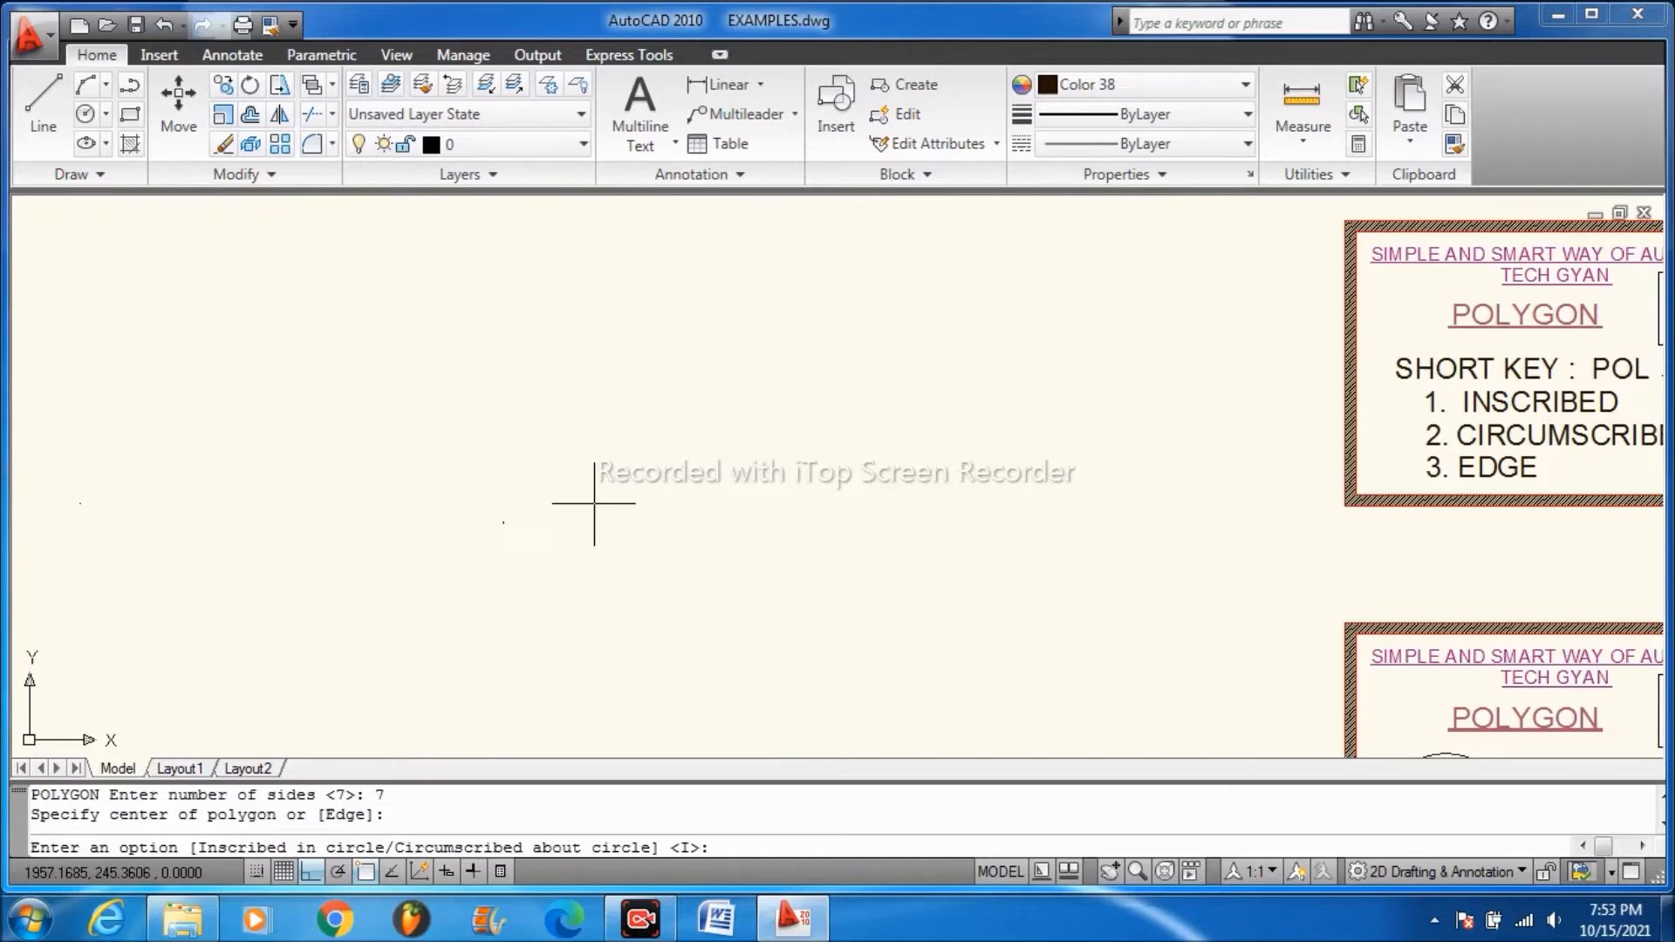
text(c)
key(Return)
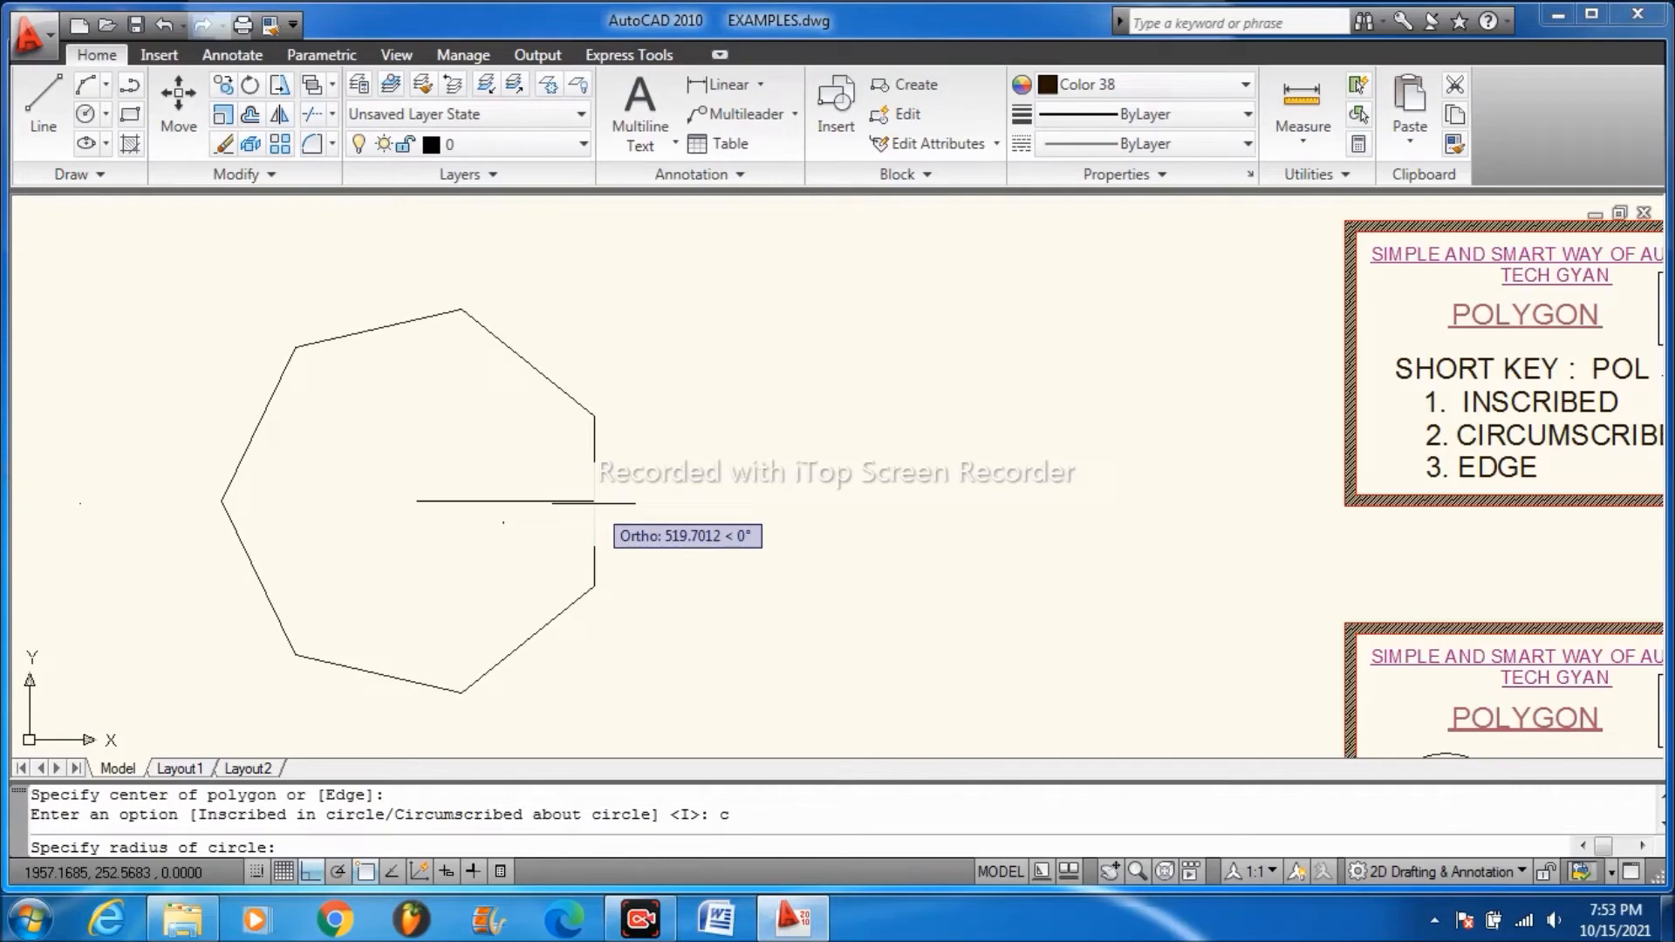
text(400)
key(Return)
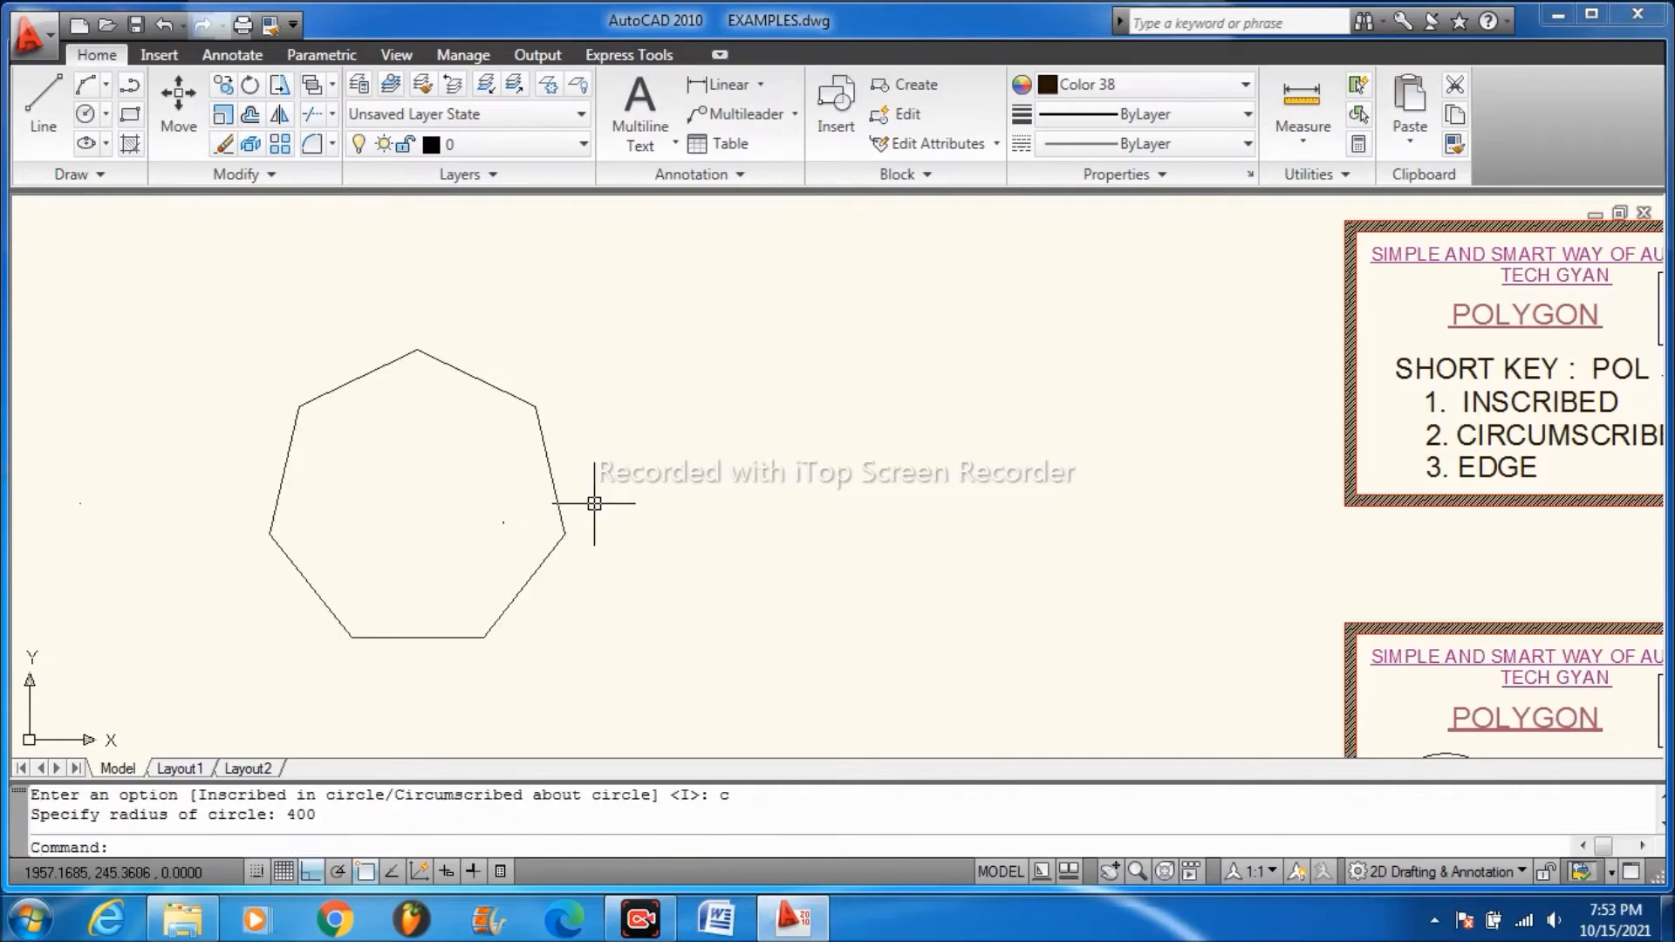
- Draw a circle of radius 400 centred on the circumscribed heptagon's centre mark
middle_drag(418, 525, 488, 553)
scroll(489, 554, up, 1)
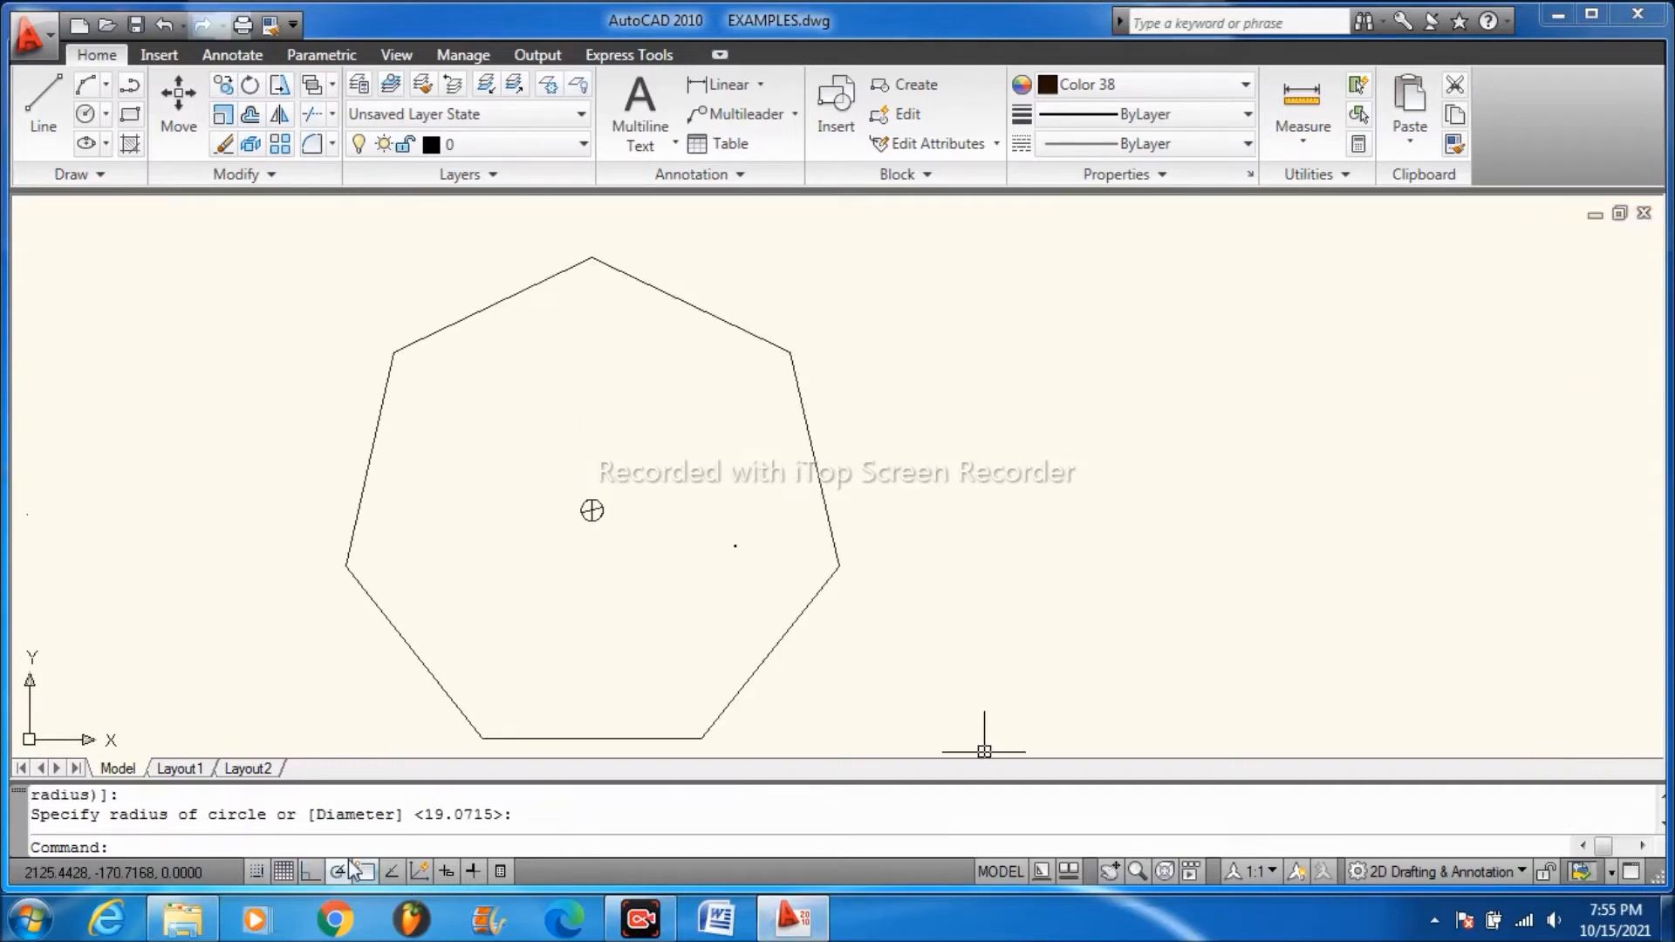
text(c)
key(Return)
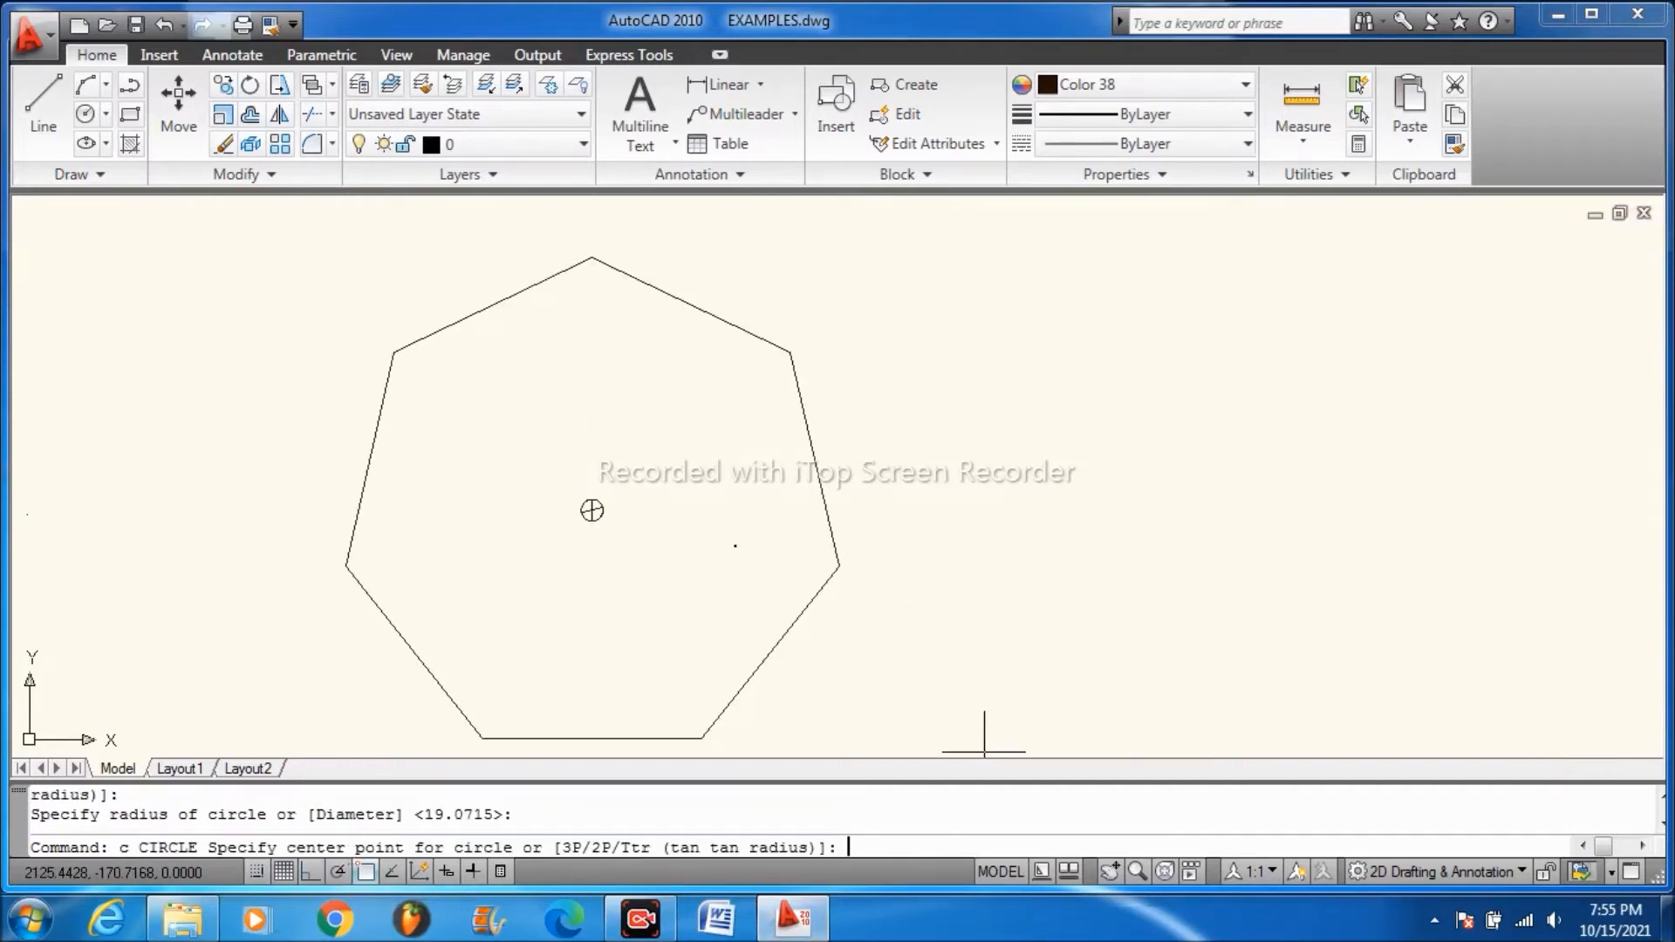
scroll(588, 503, up, 5)
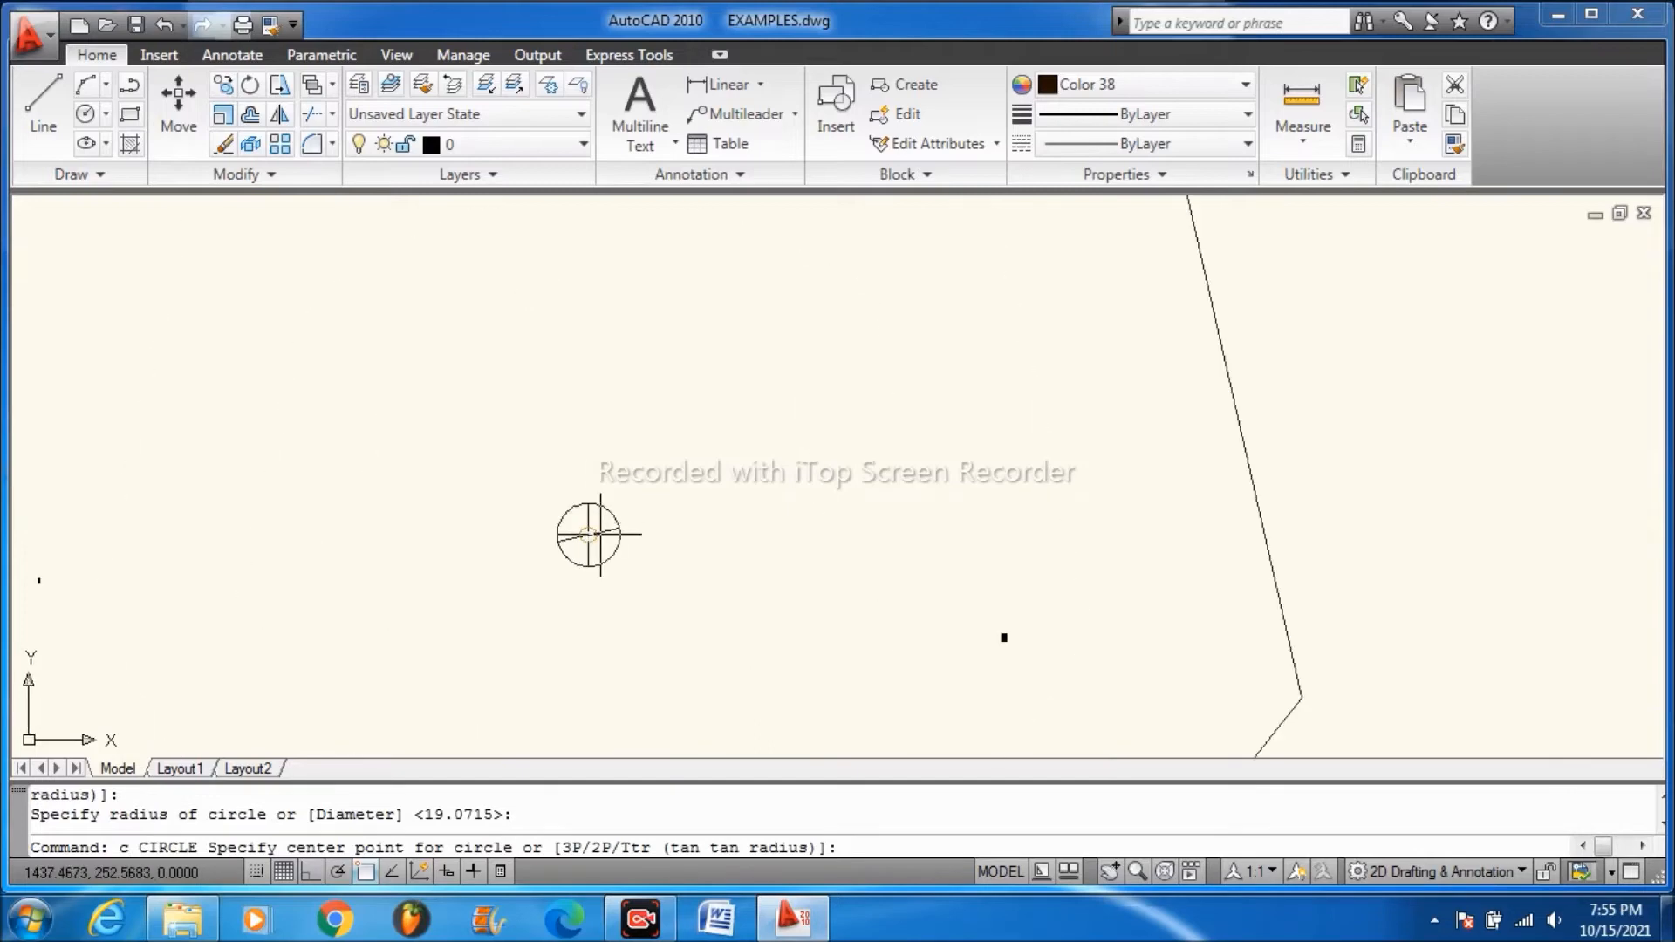
click(586, 534)
scroll(587, 534, down, 5)
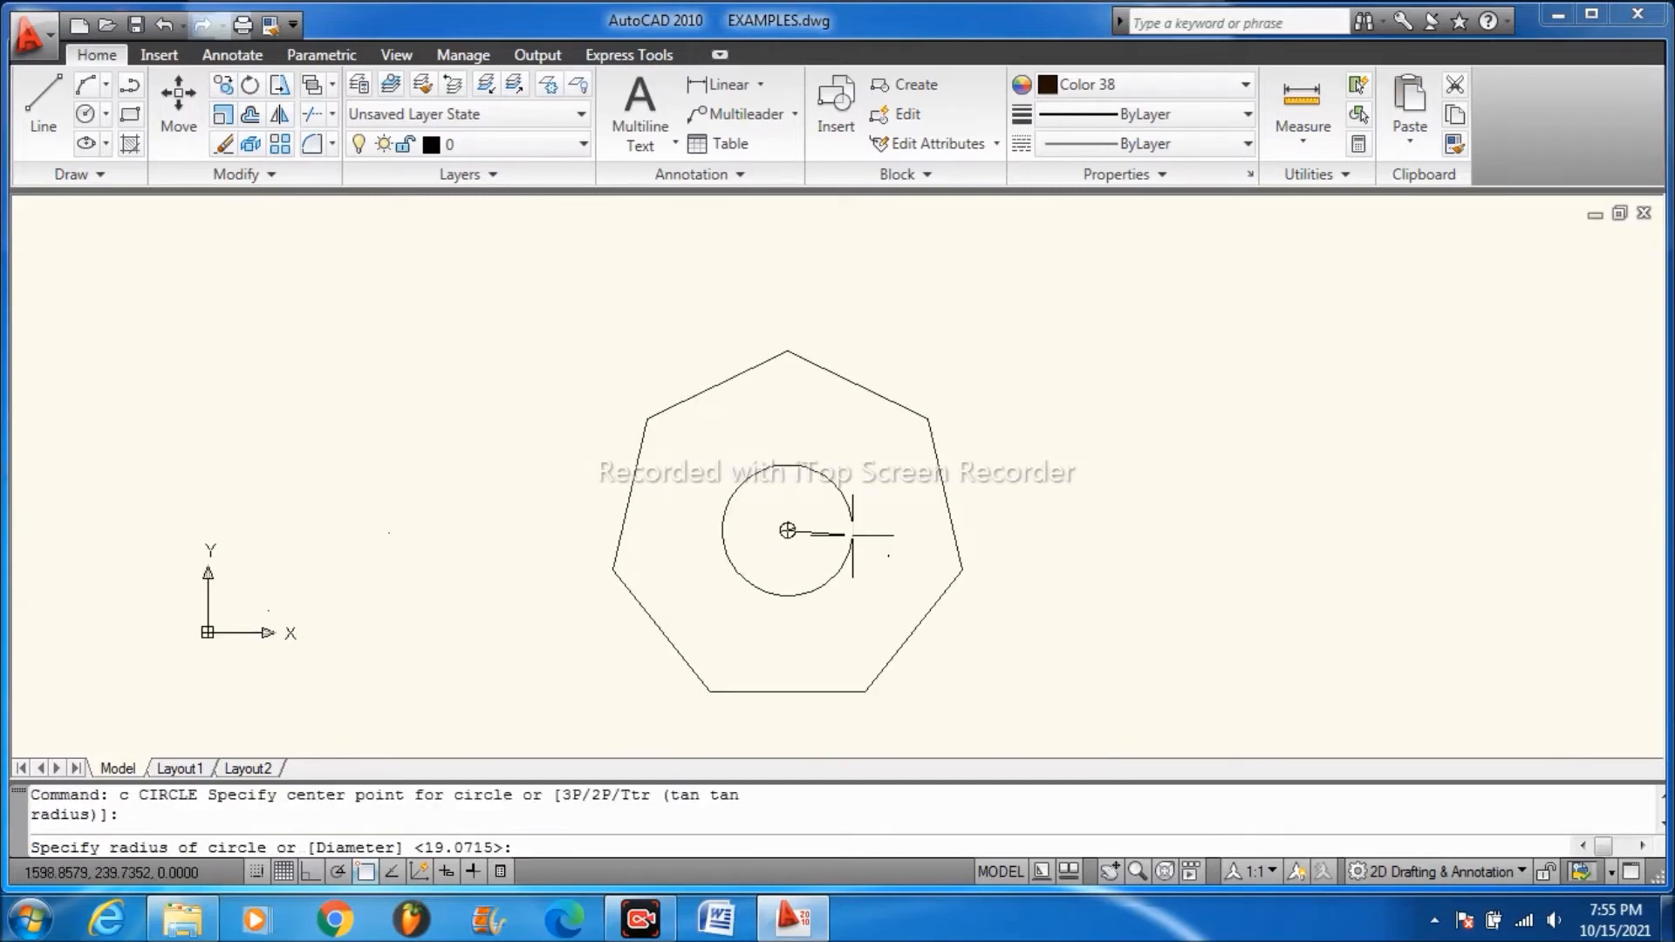
text(400)
key(Return)
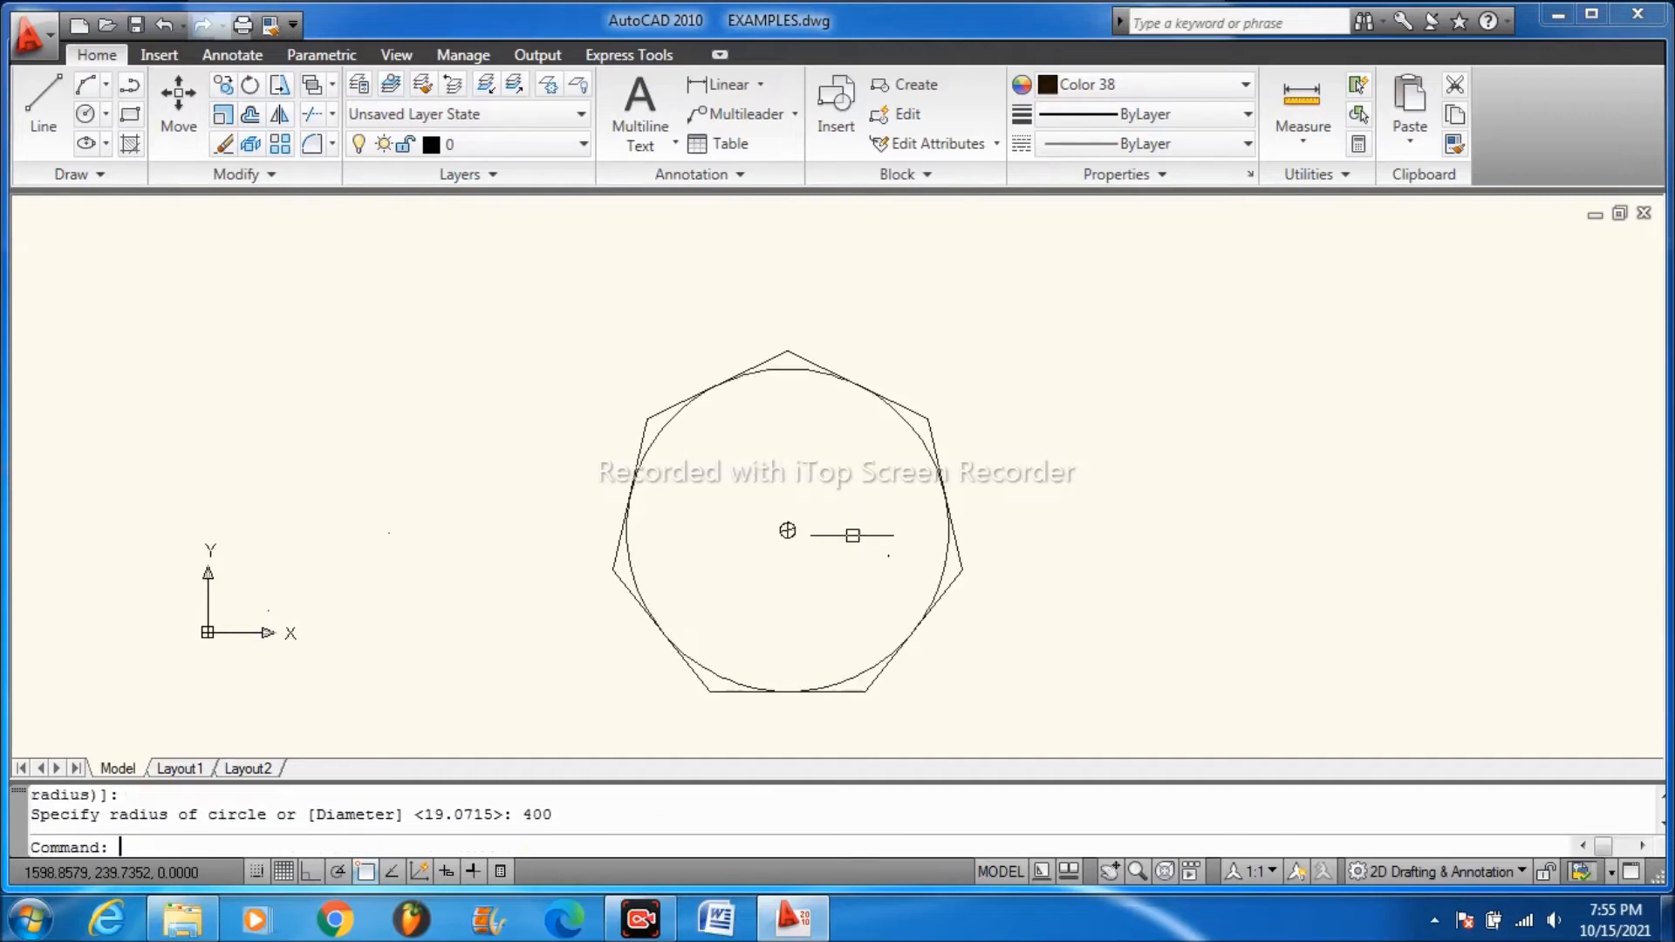
scroll(852, 436, up, 2)
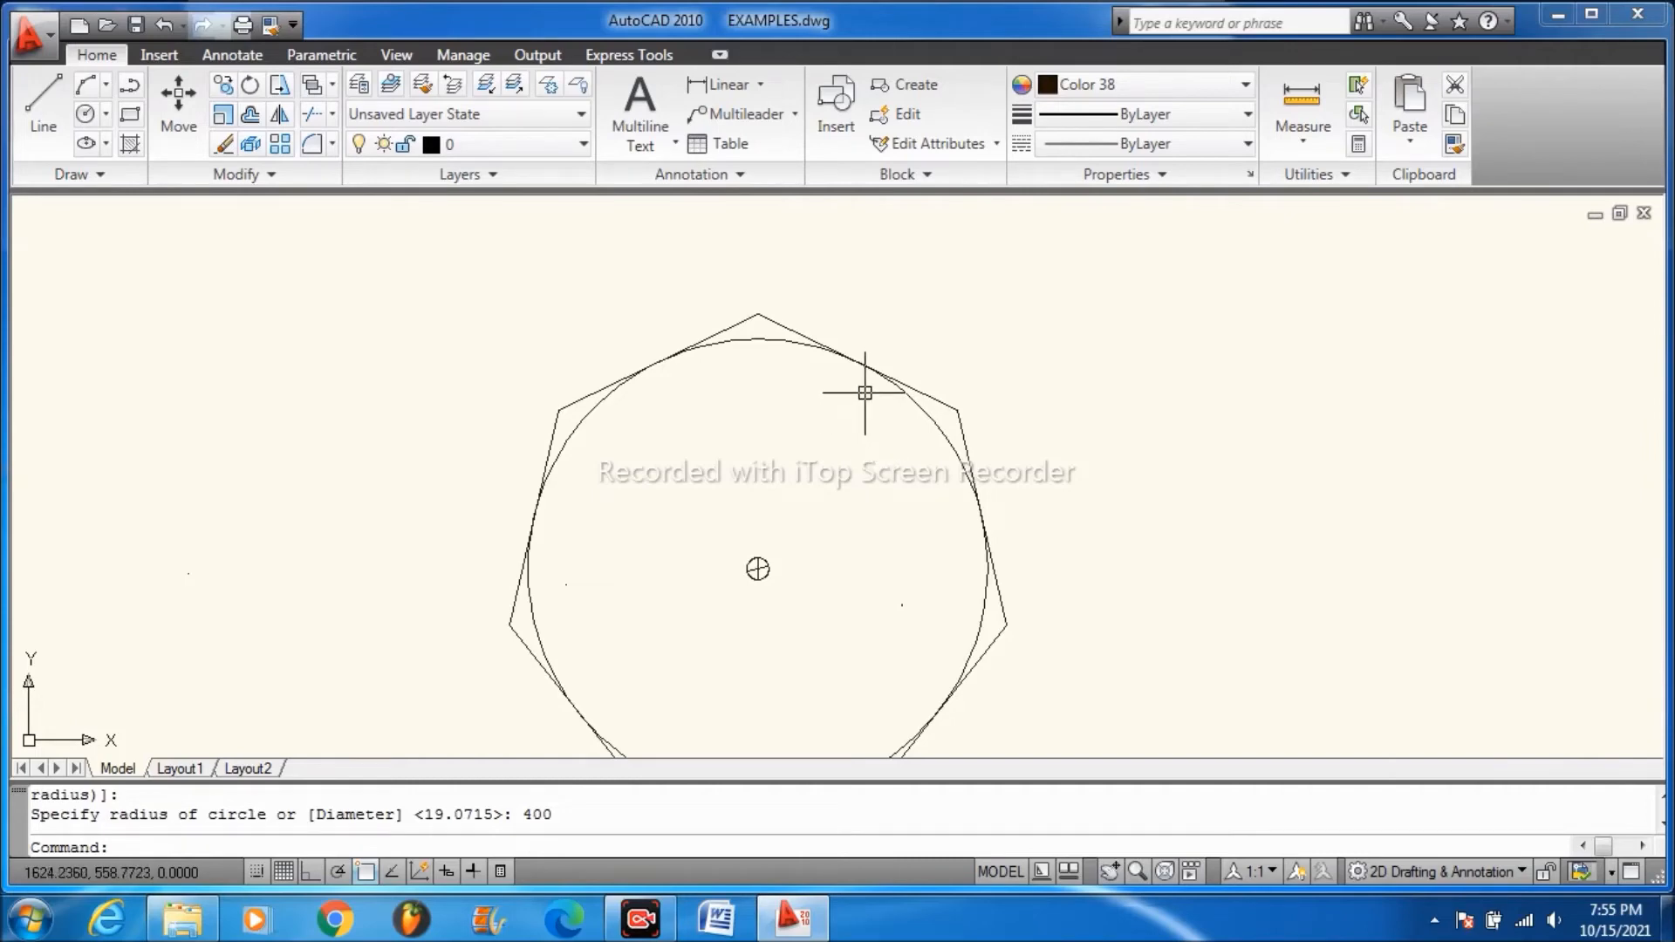
- Draw an 8-sided polygon with the Edge option in empty space, using Ortho for a horizontal edge about 992 units long
scroll(550, 489, down, 4)
scroll(558, 498, up, 3)
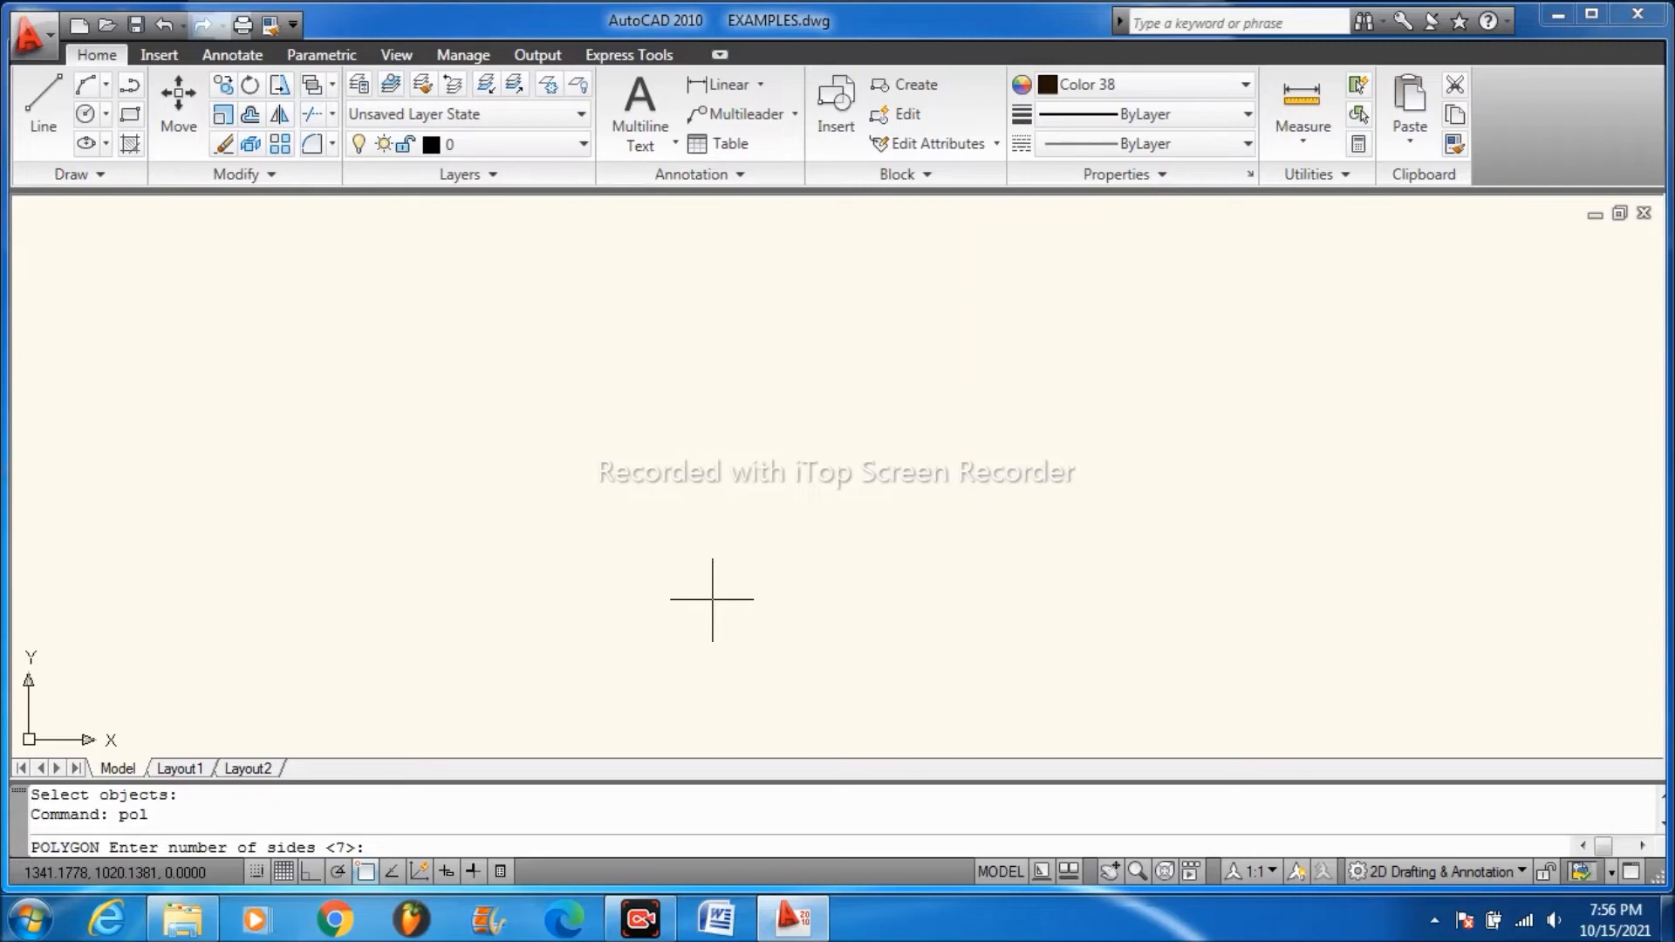
text(8)
key(Return)
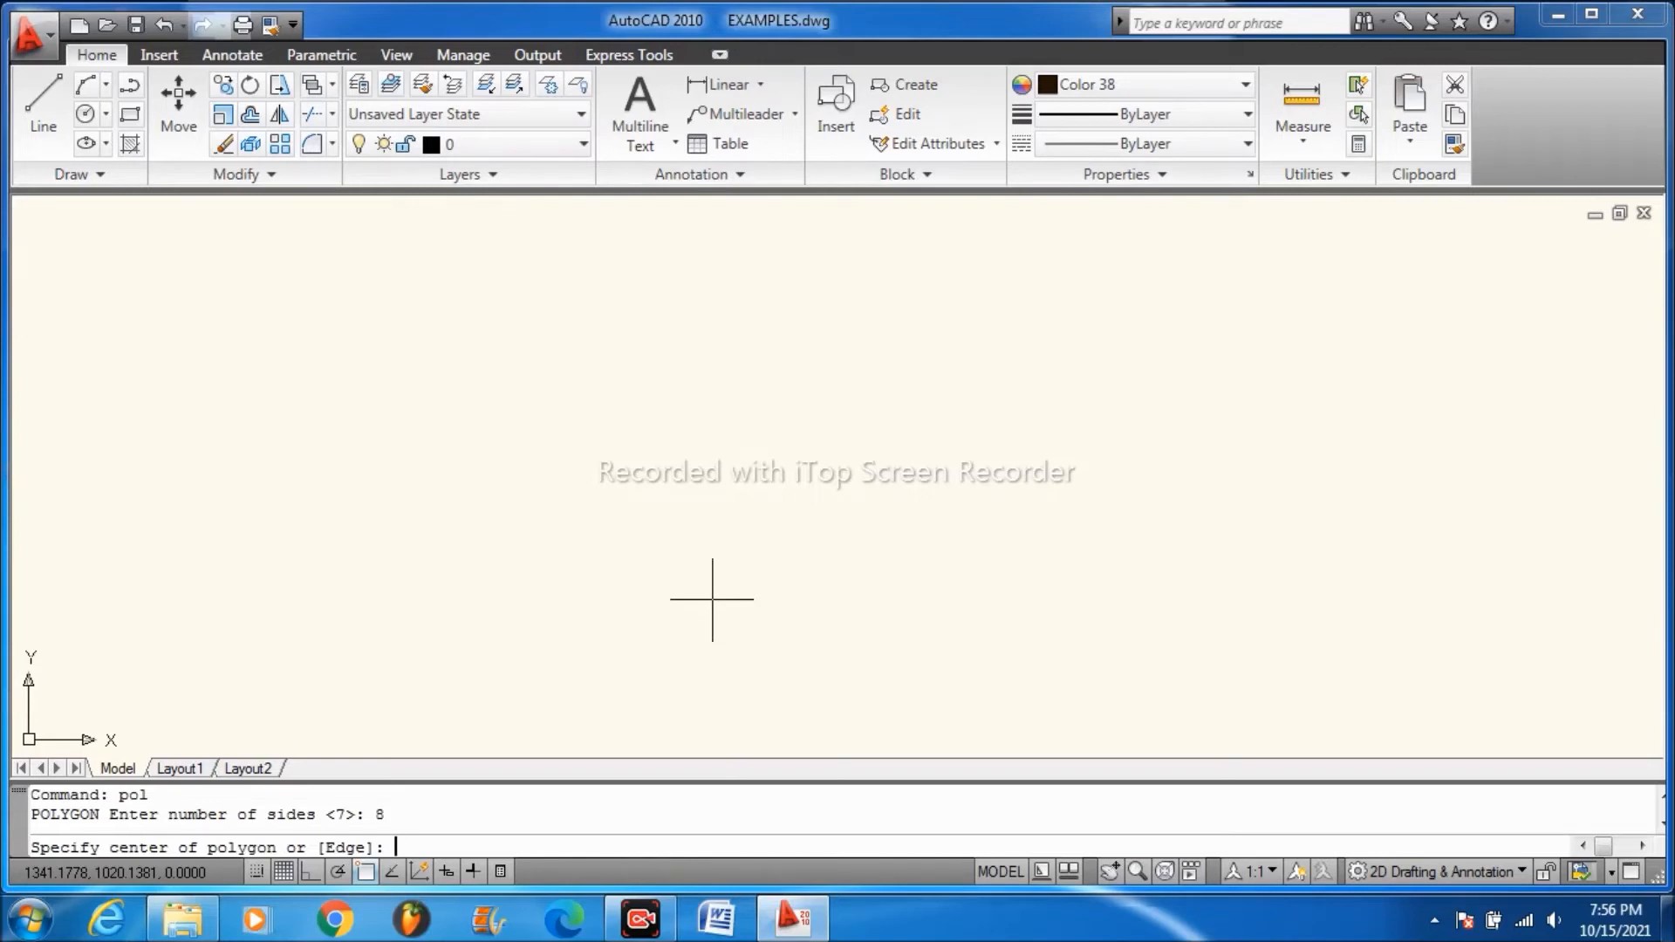
text(e)
key(Return)
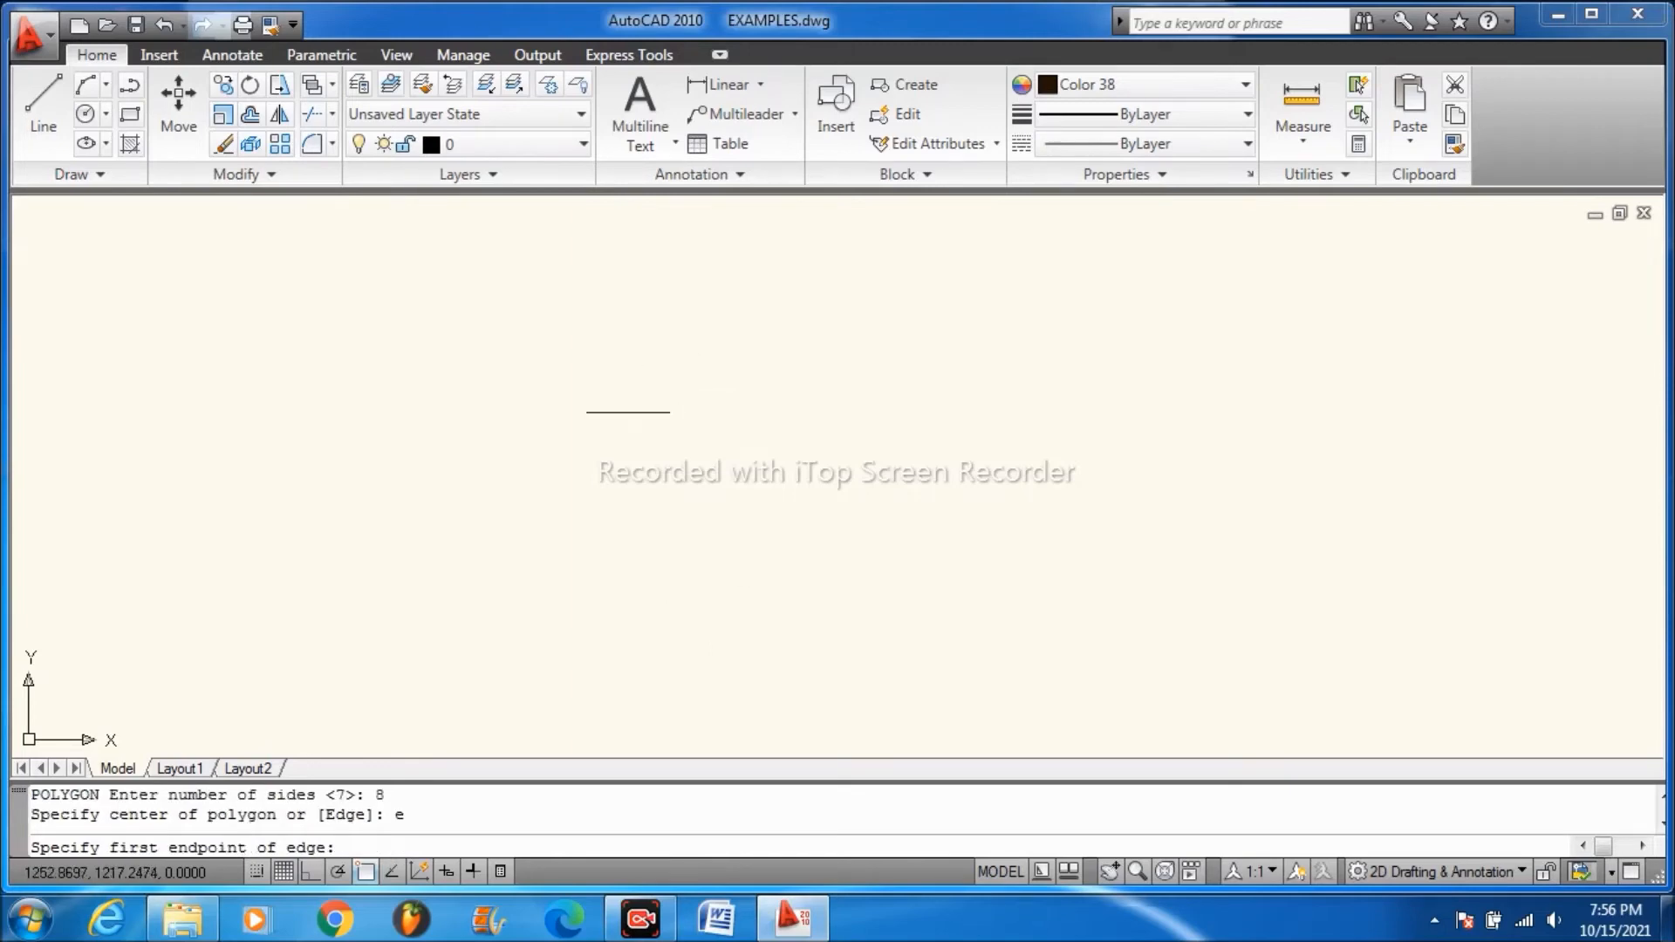
click(444, 463)
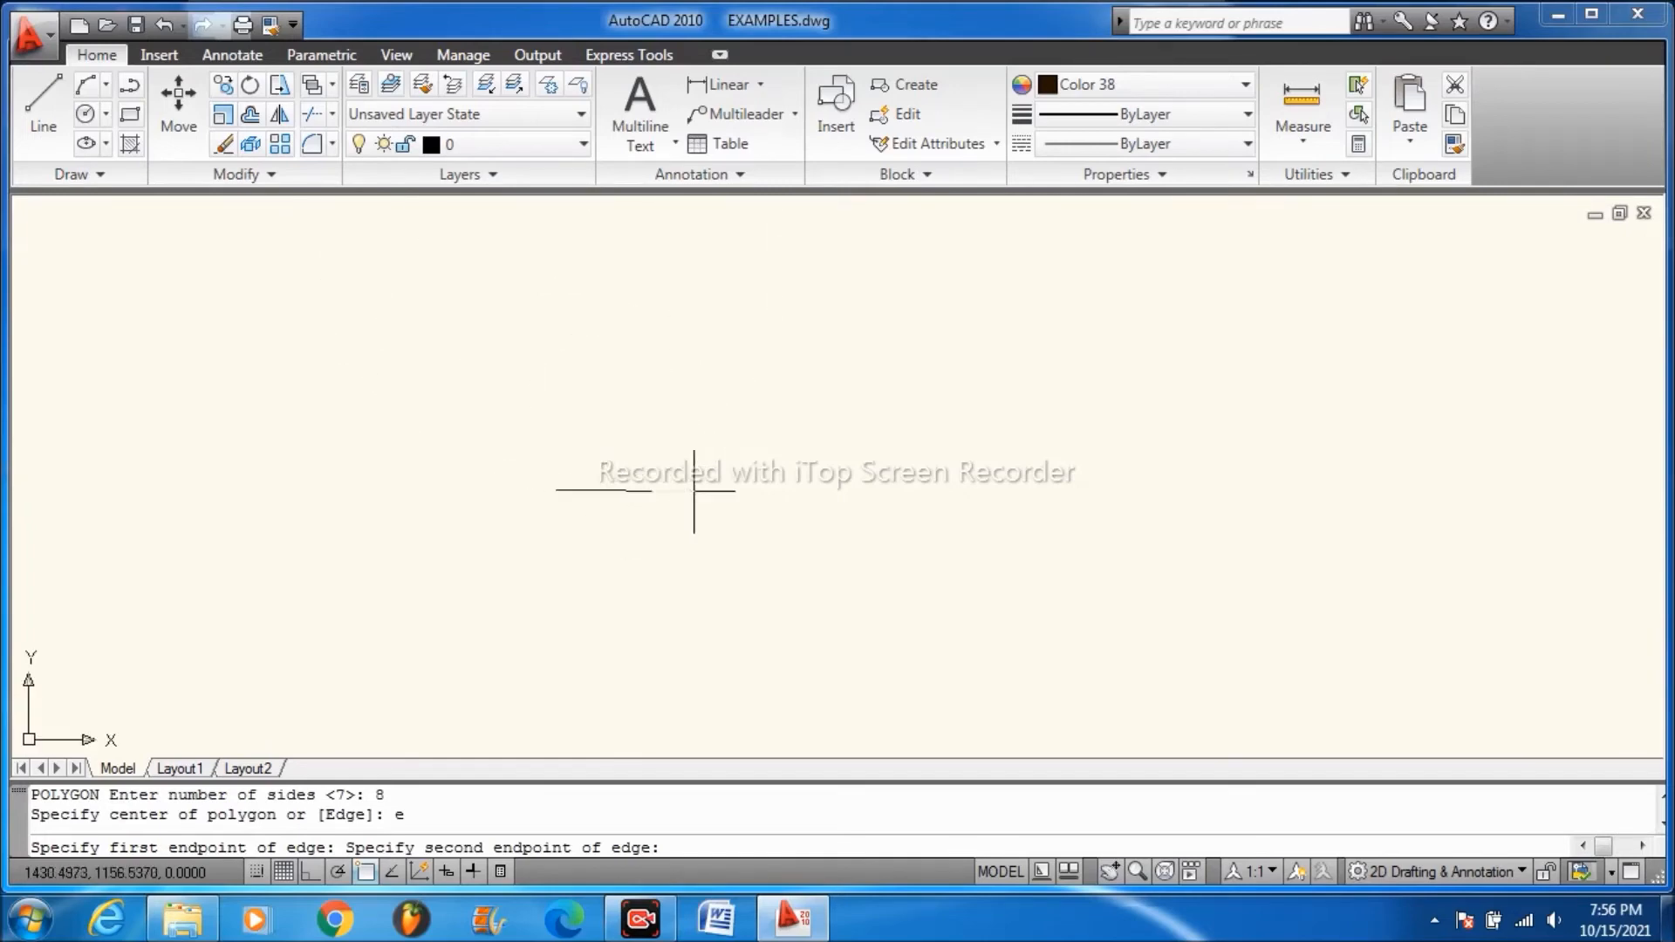
key(F8)
scroll(792, 574, down, 5)
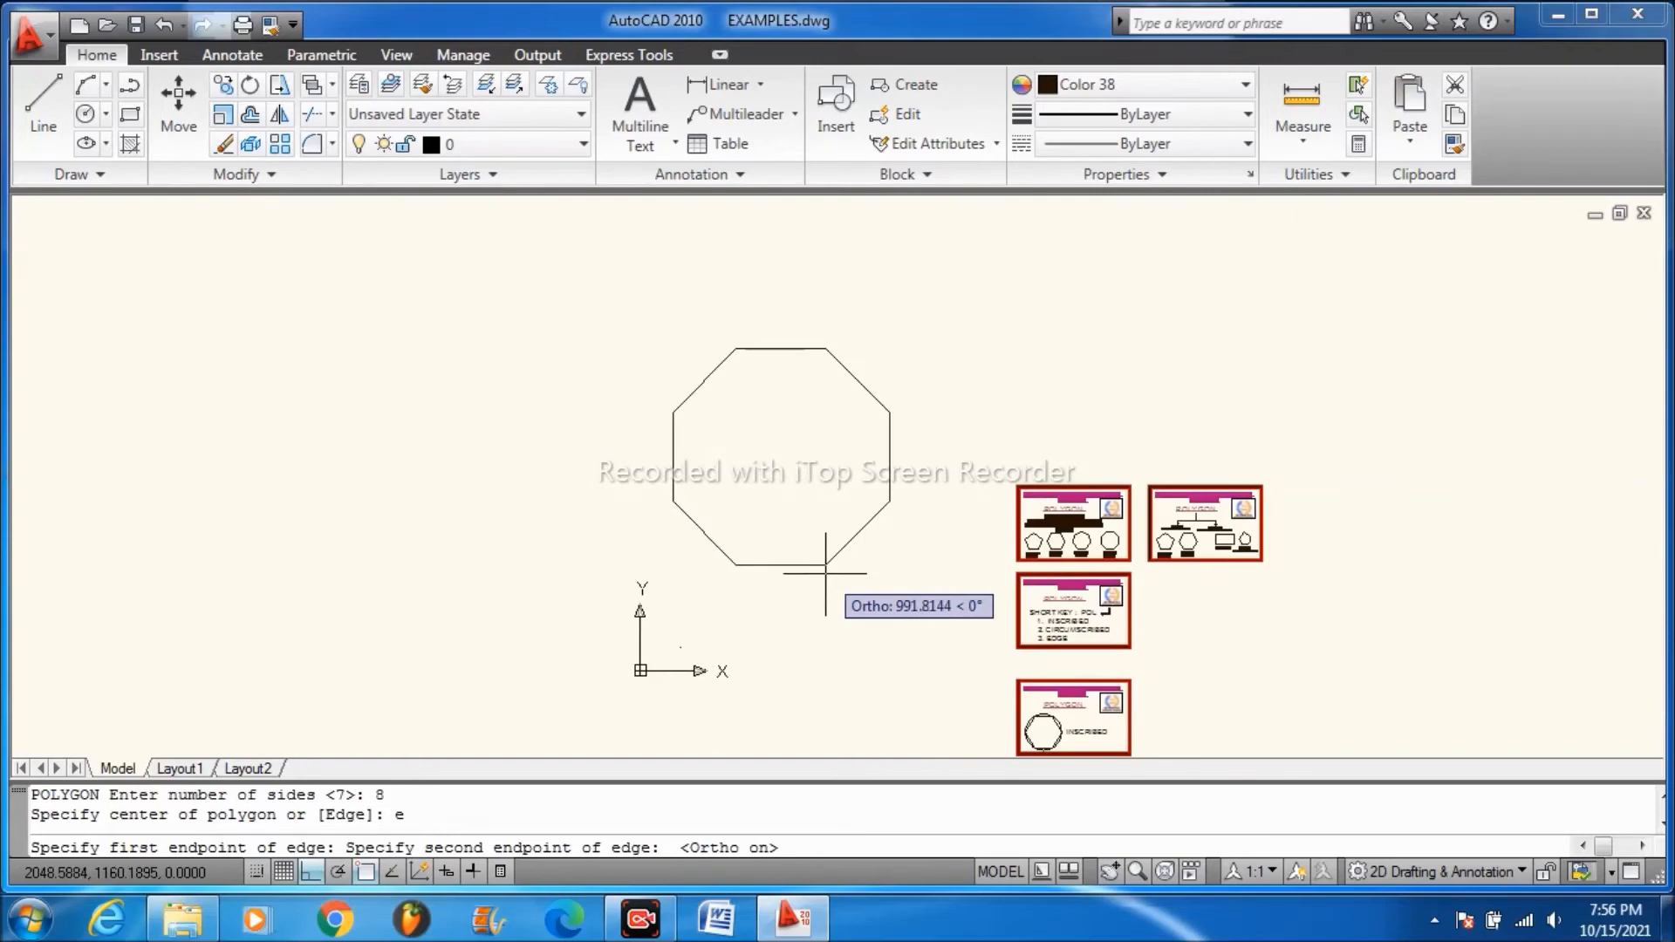
click(825, 573)
scroll(872, 302, up, 3)
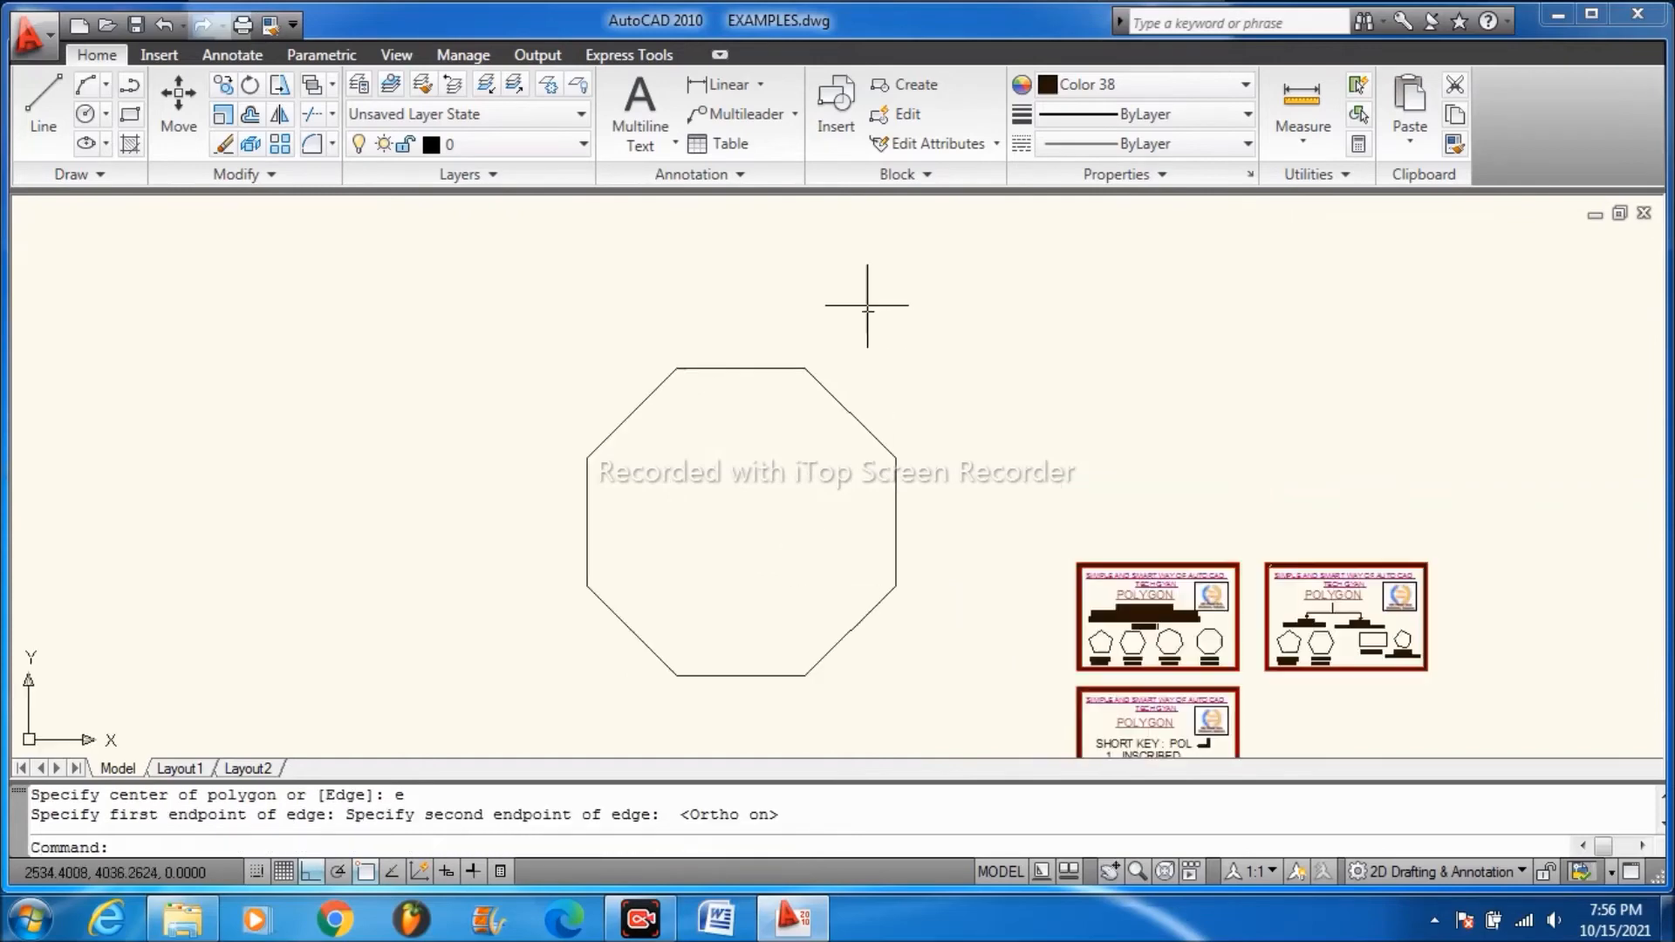
scroll(733, 307, down, 2)
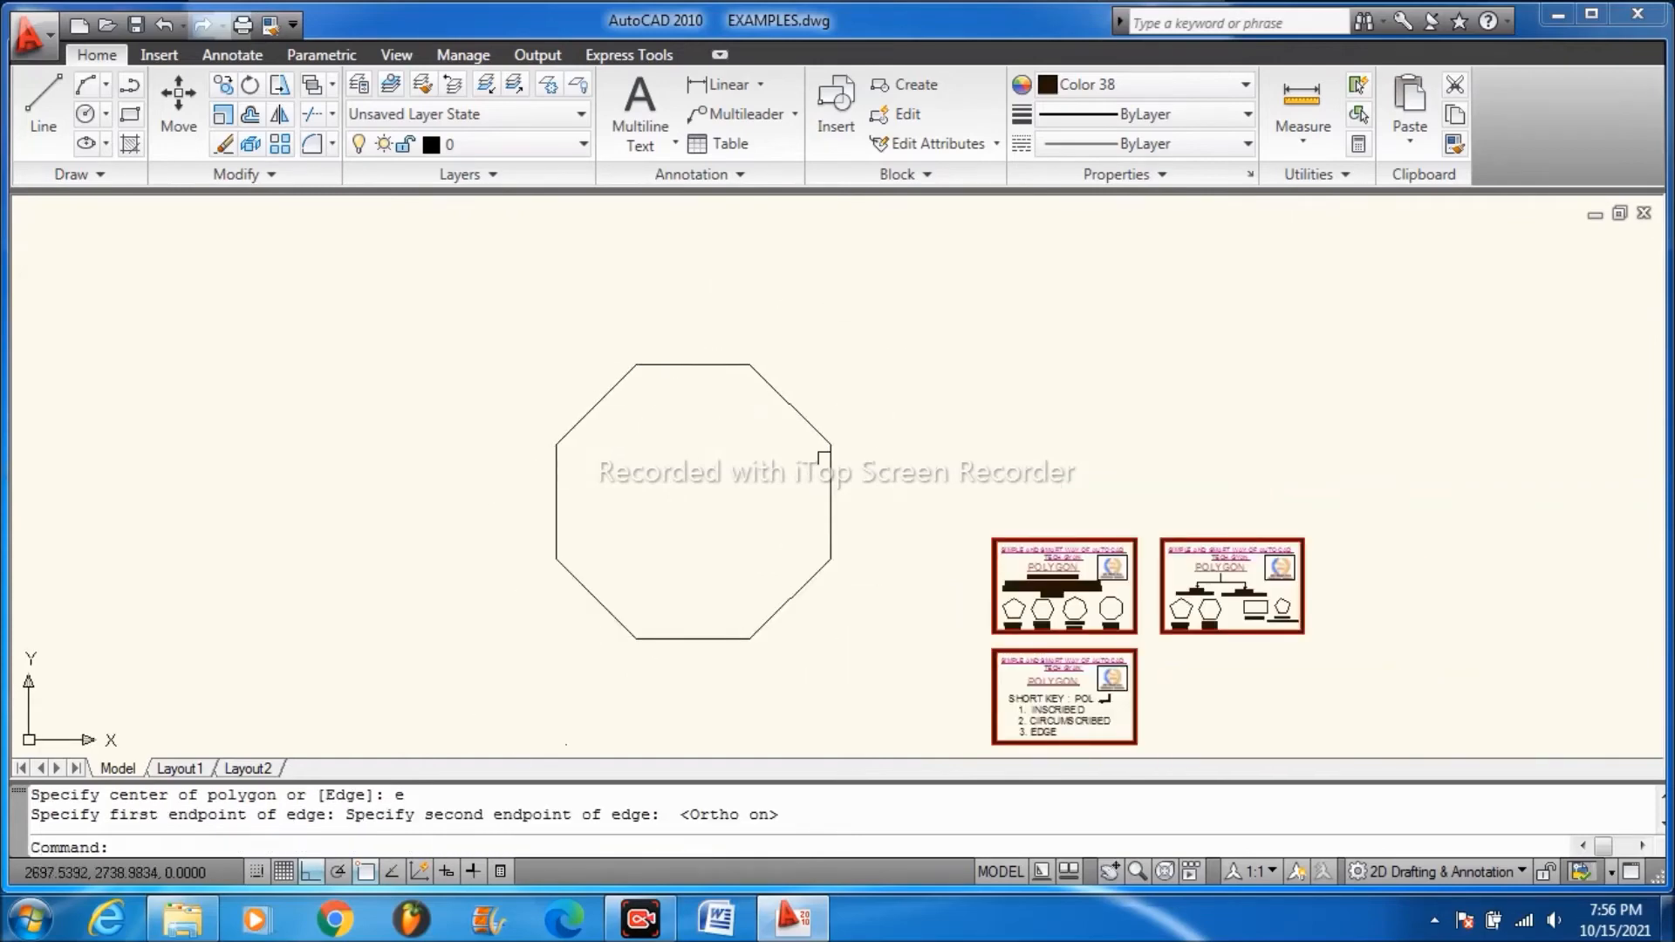
- Inspect the finished octagon and erase it from the drawing
scroll(890, 650, down, 2)
scroll(774, 411, up, 4)
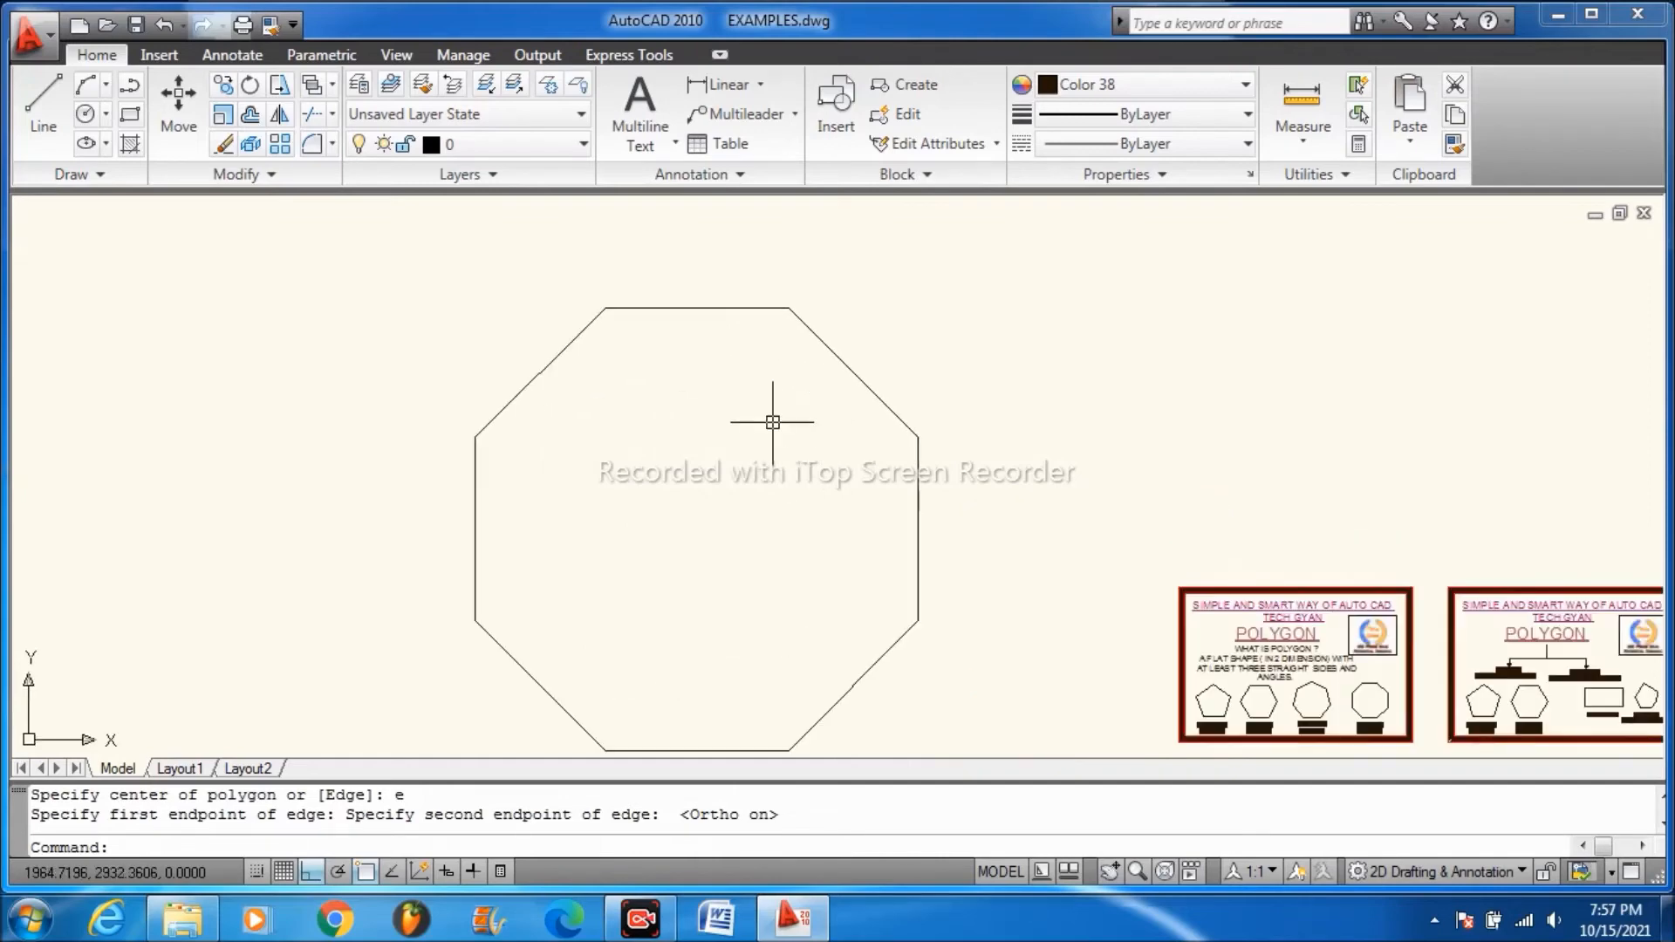
scroll(741, 411, down, 3)
scroll(748, 488, up, 3)
scroll(747, 542, down, 2)
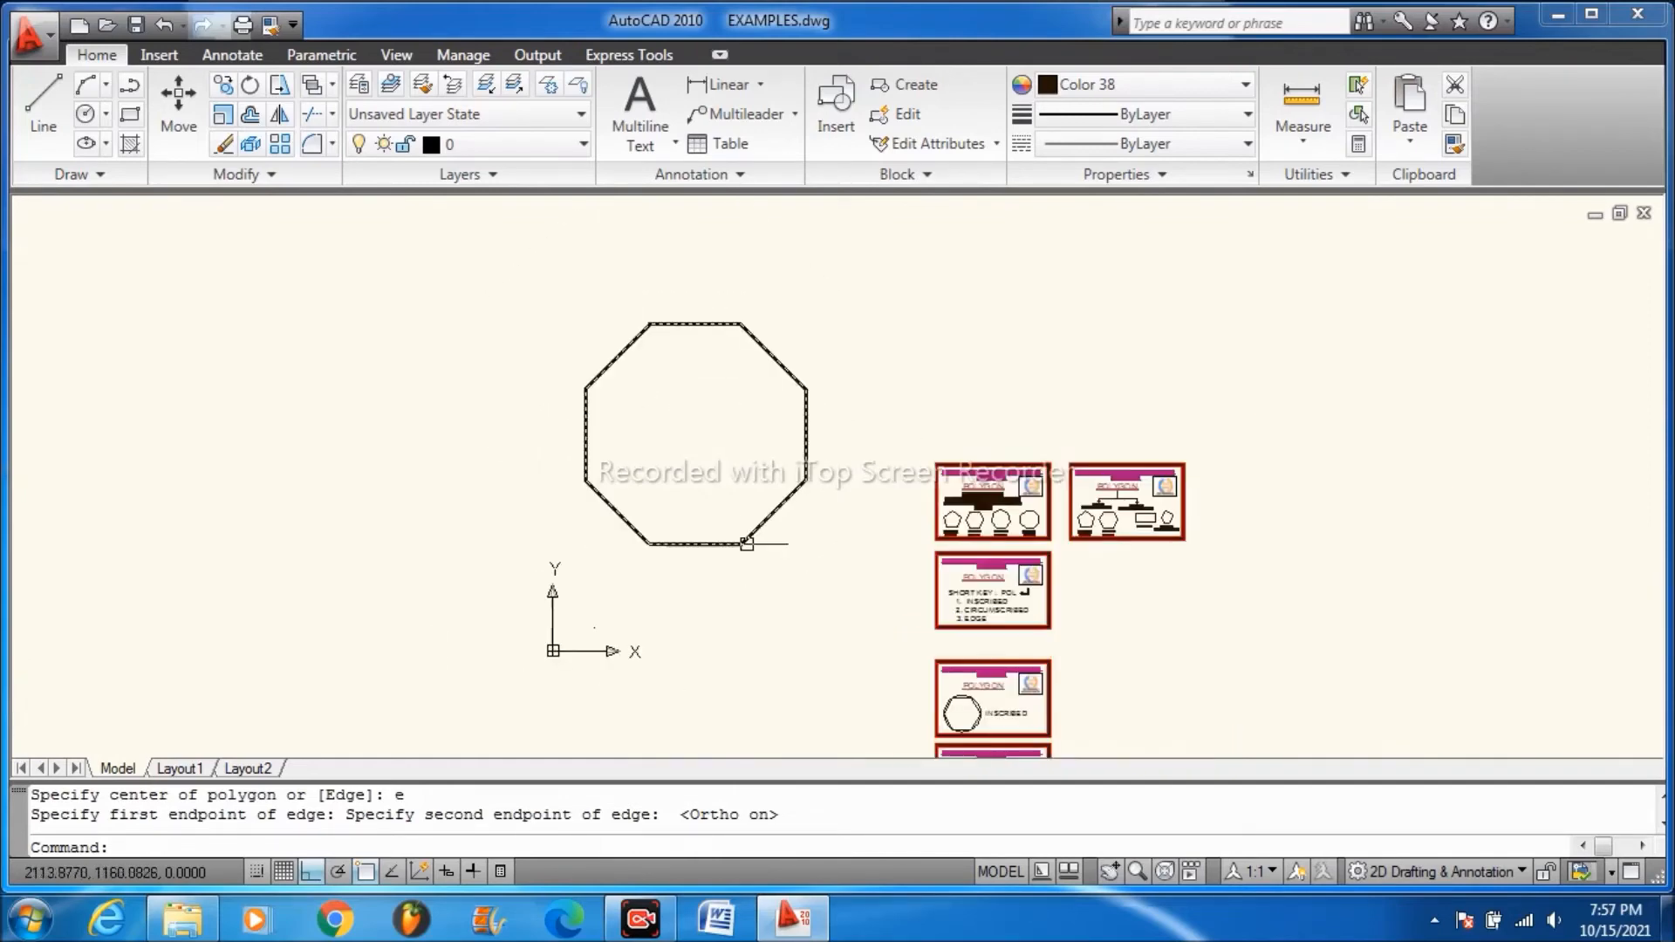
scroll(643, 229, up, 3)
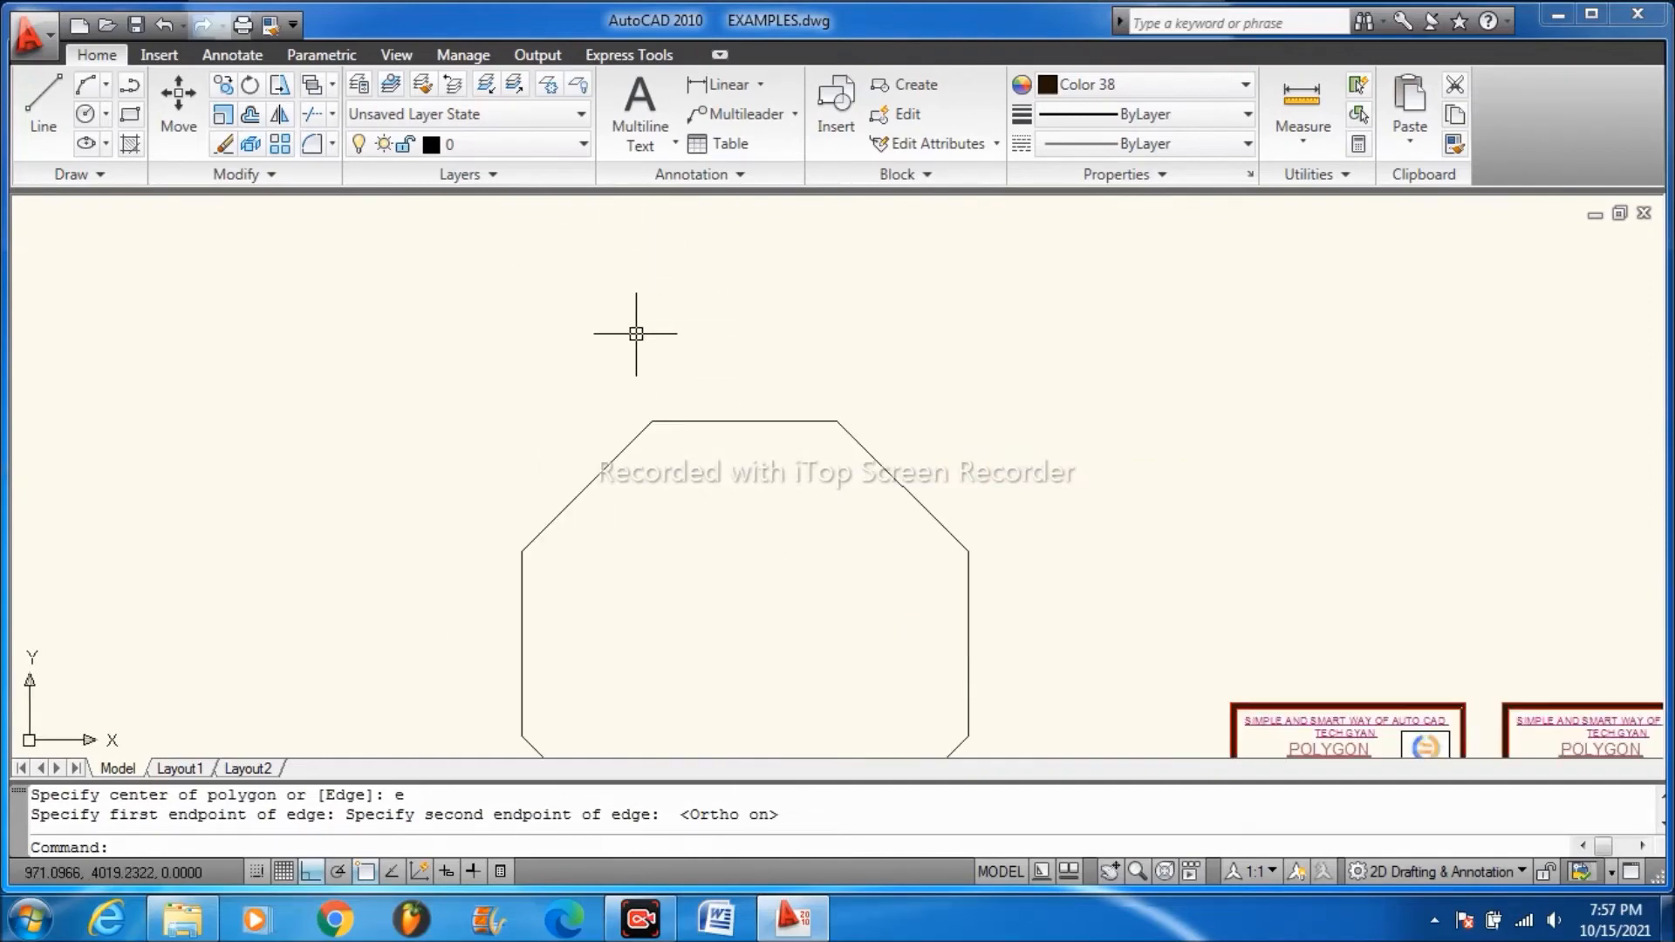
scroll(636, 334, down, 4)
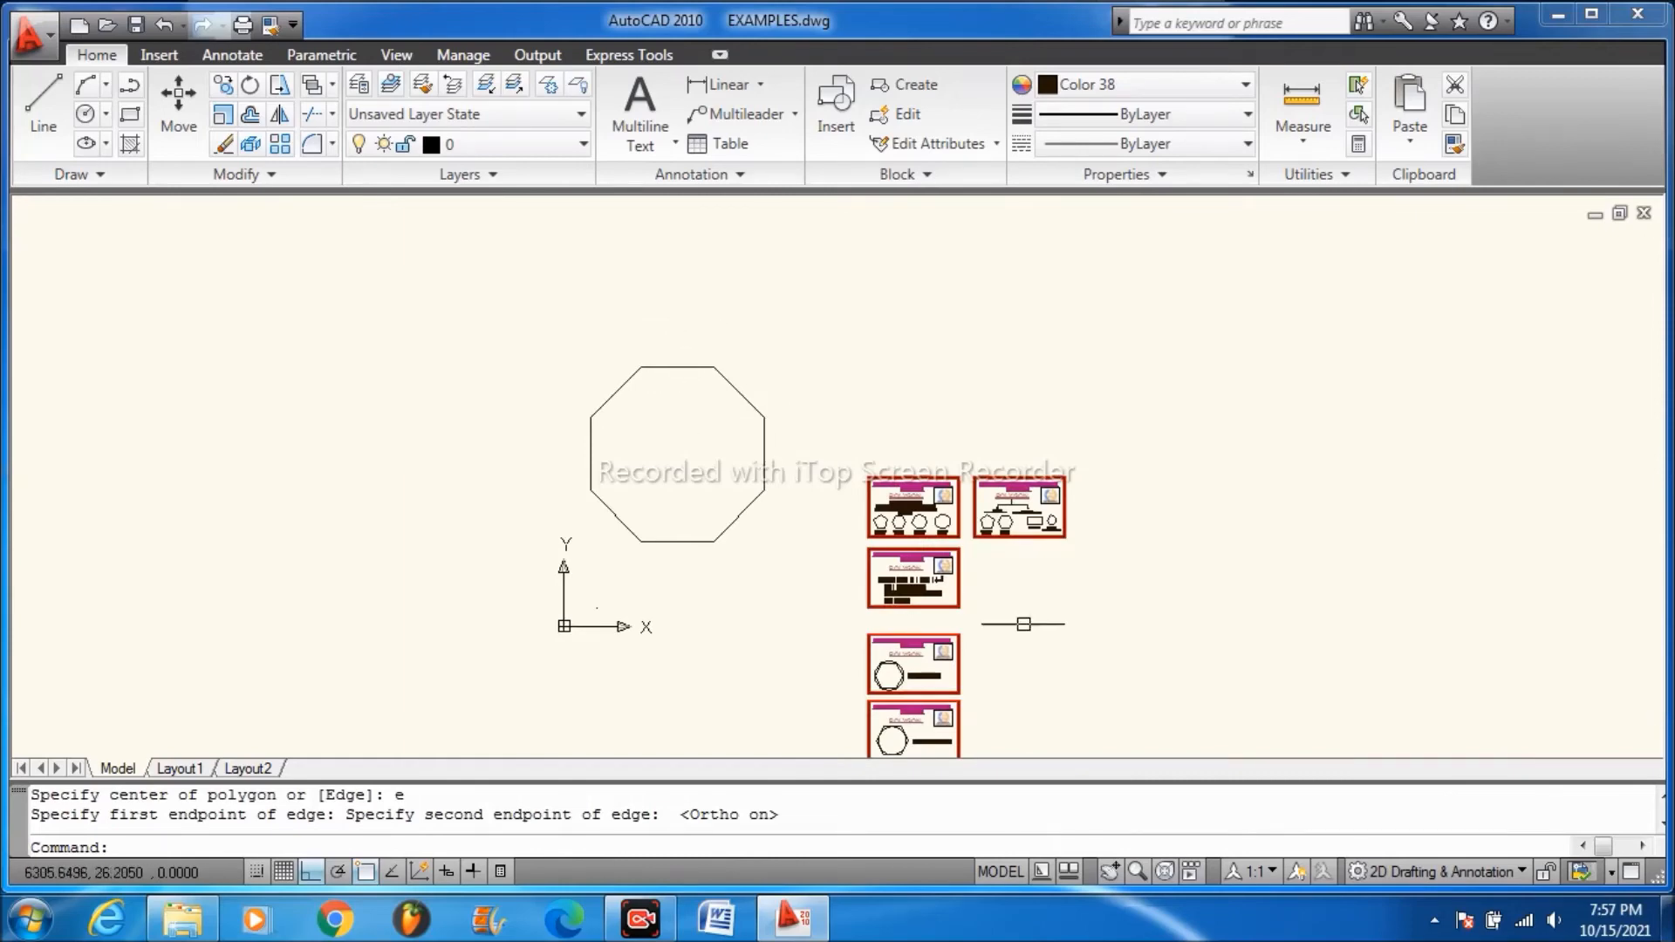
scroll(1248, 737, up, 2)
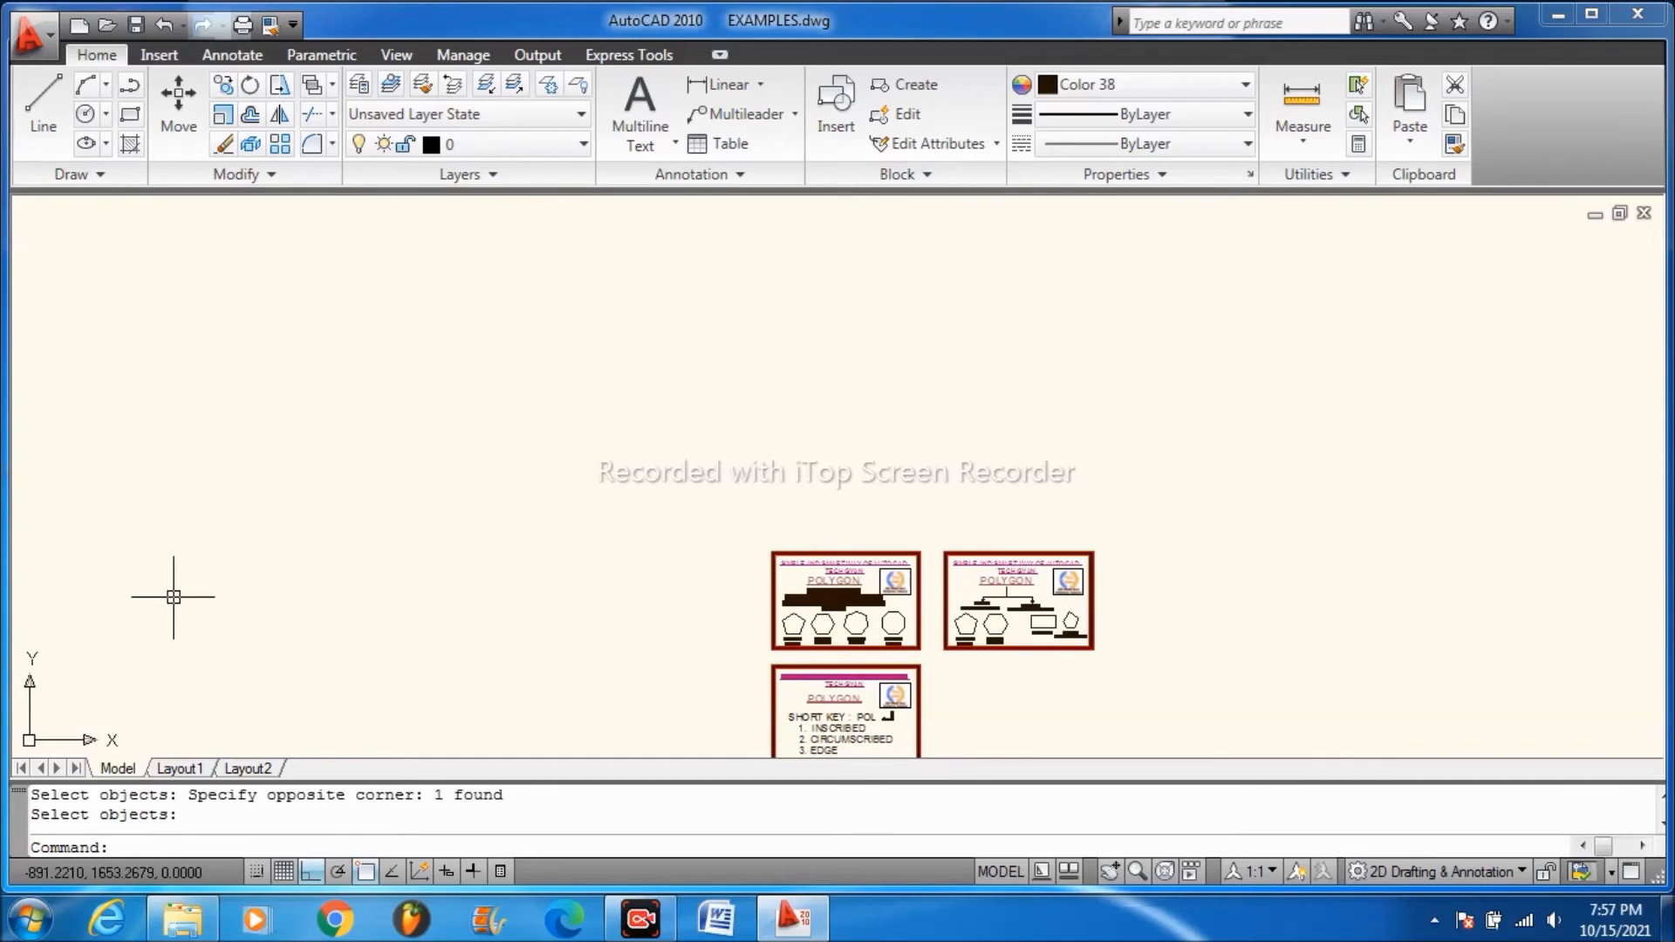
- Draw a 7-sided polygon with the Edge option in empty space, using a horizontal edge 300 units long
text(pol)
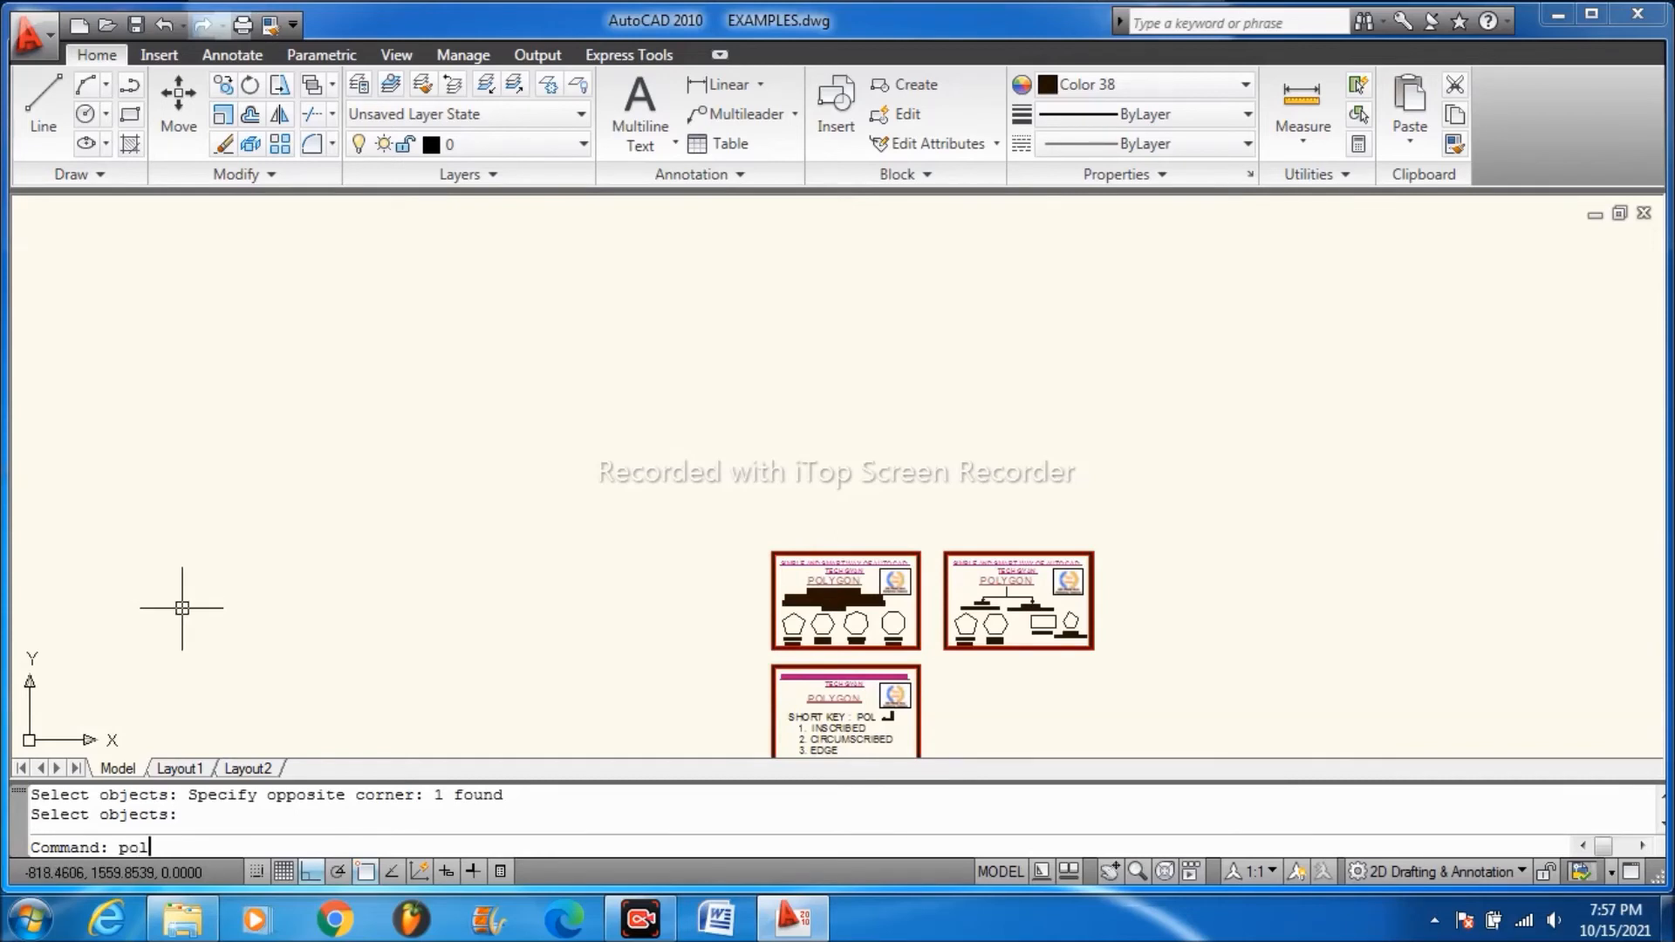
key(Return)
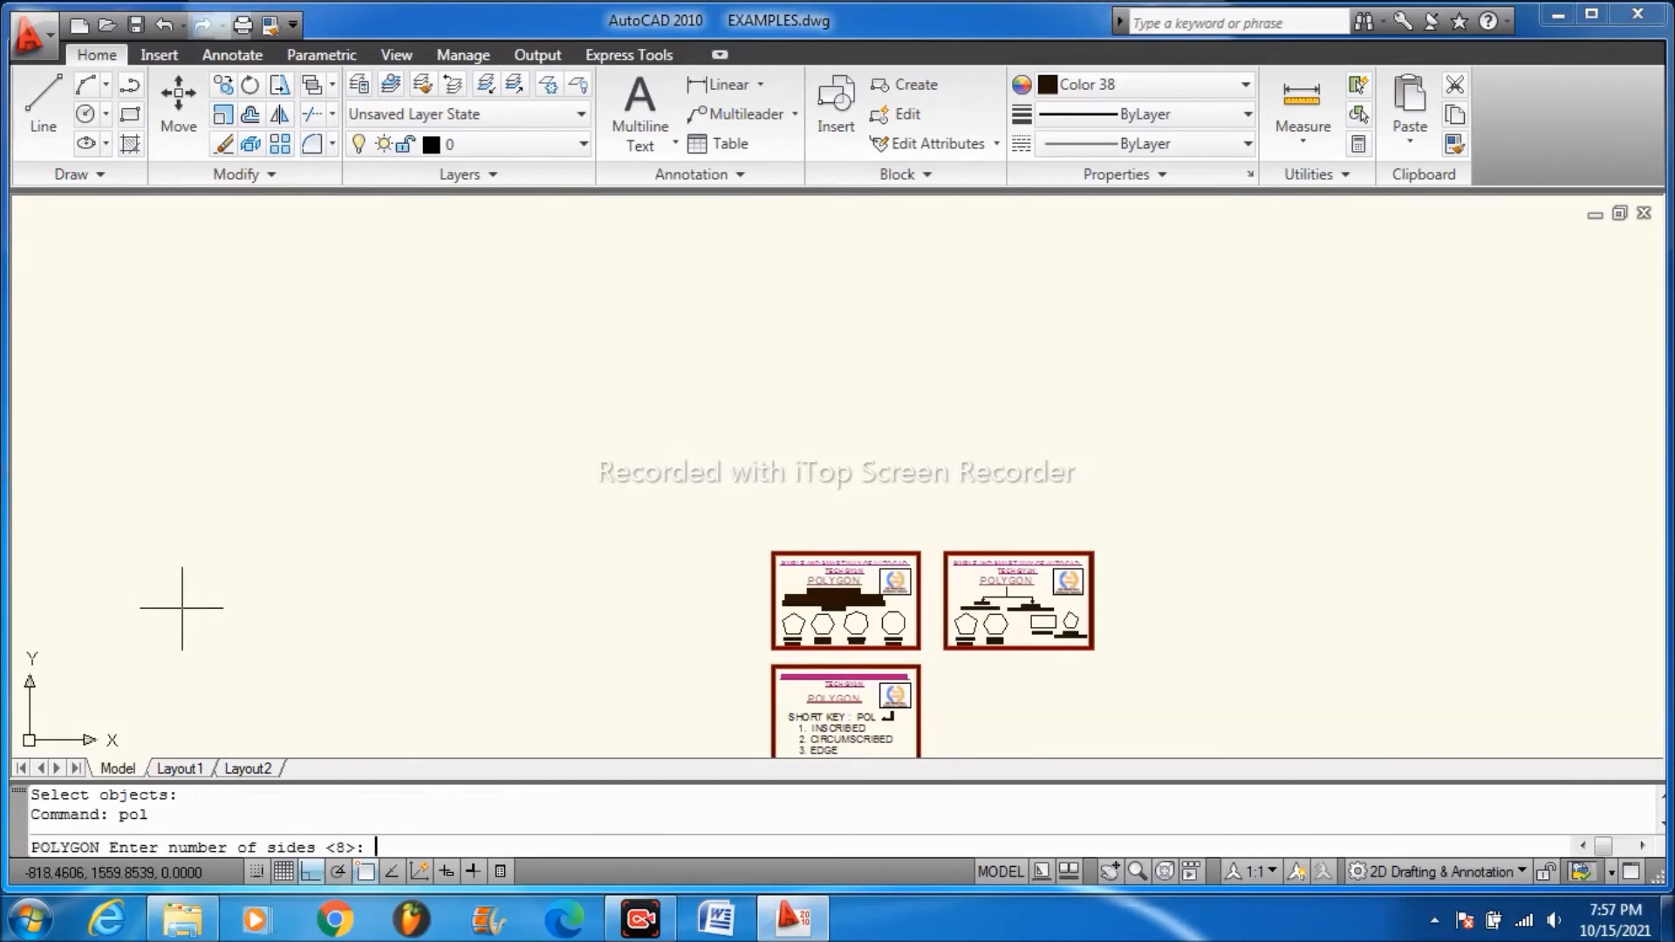
text(7)
key(Return)
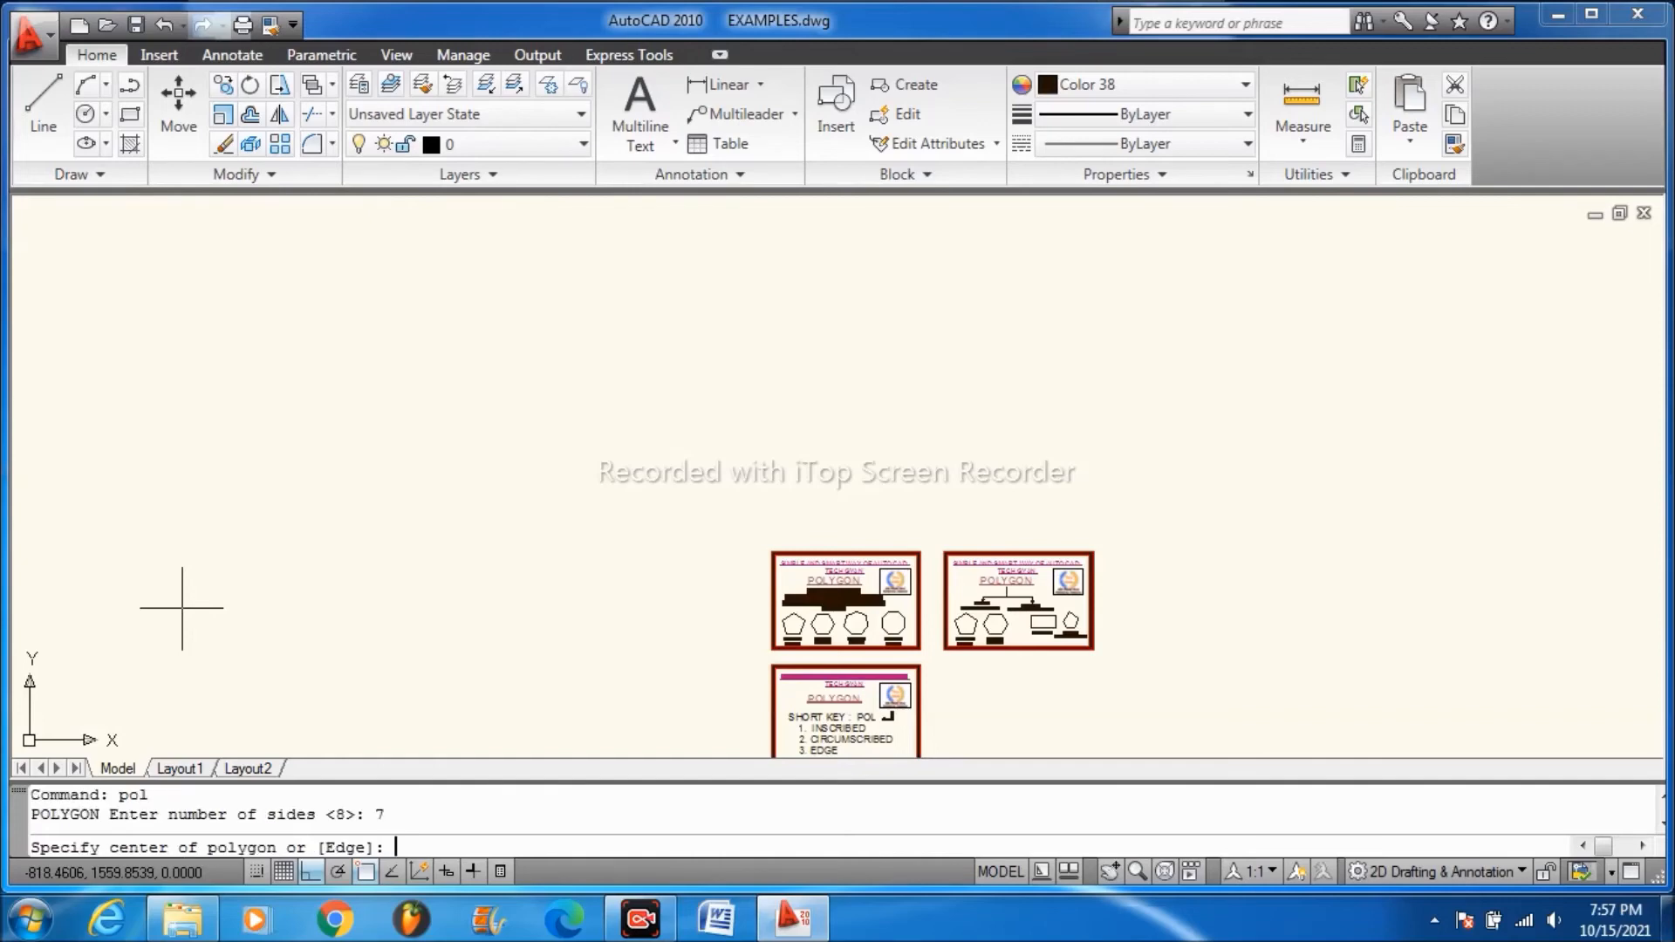
text(e)
key(Return)
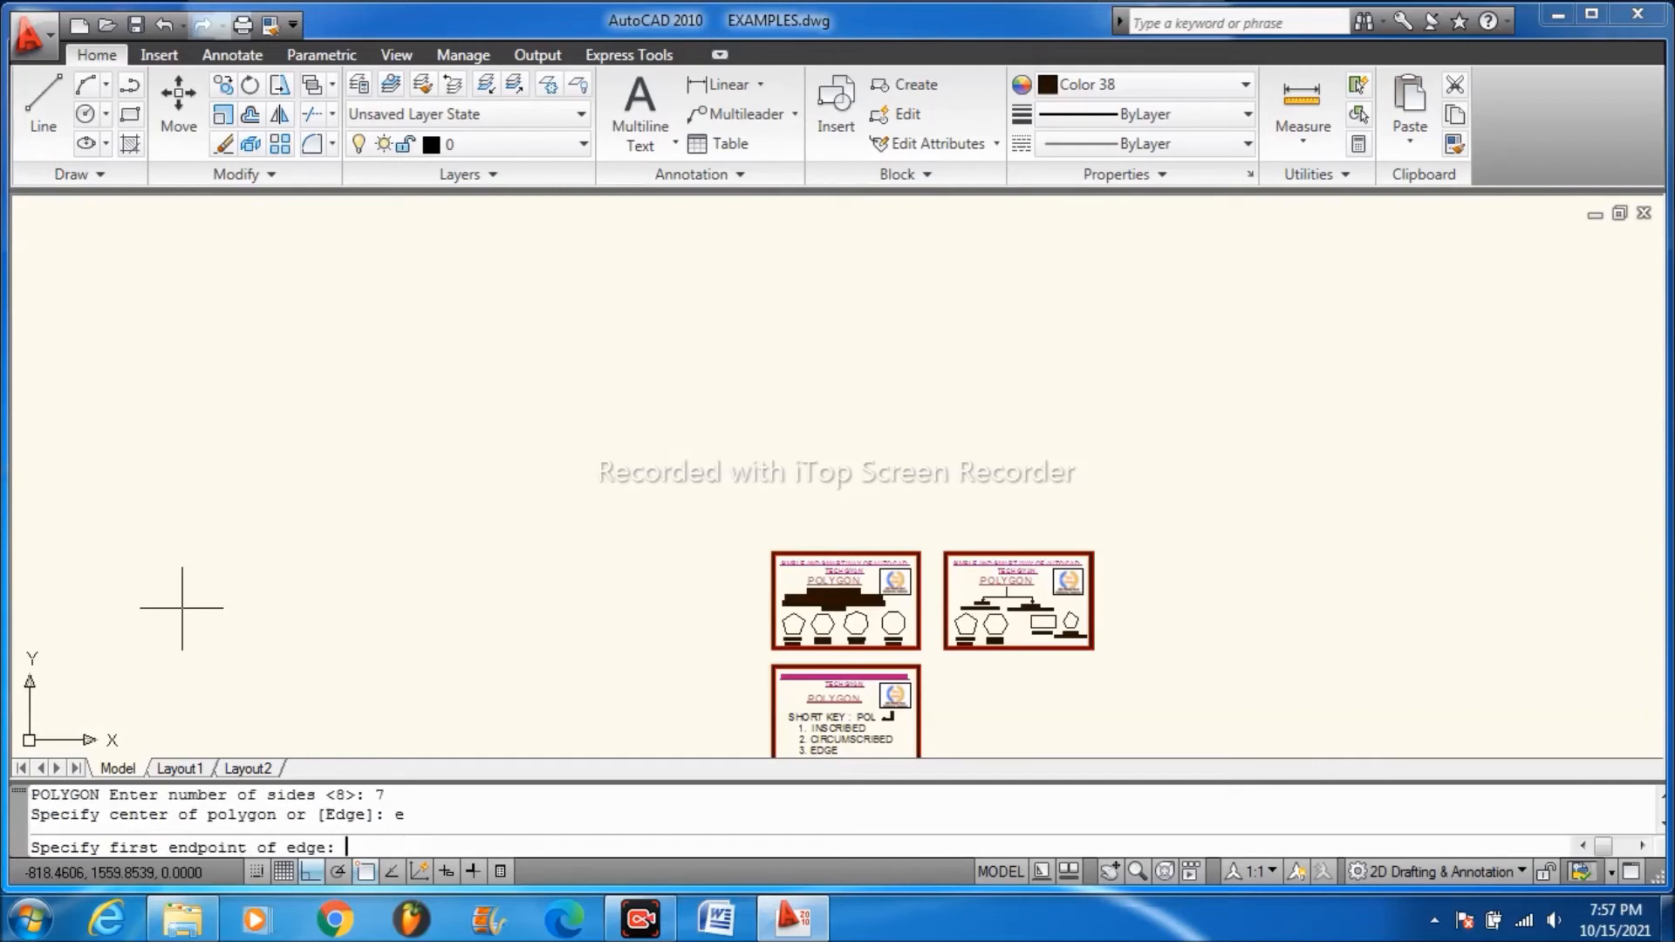
click(183, 575)
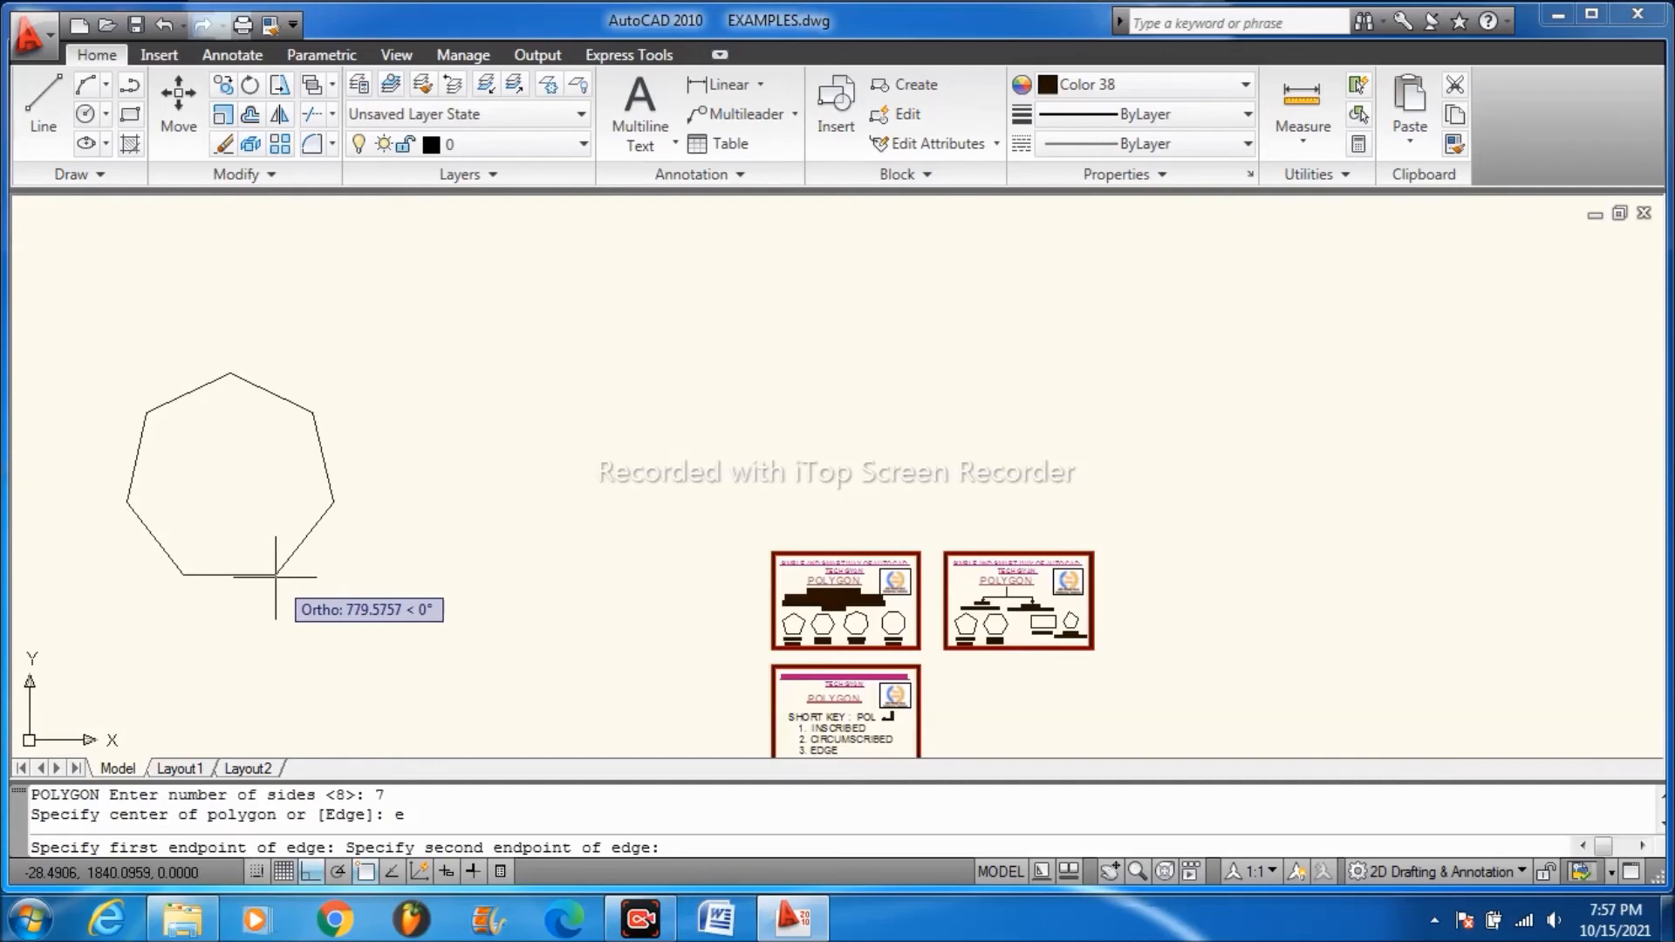
text(300)
key(Return)
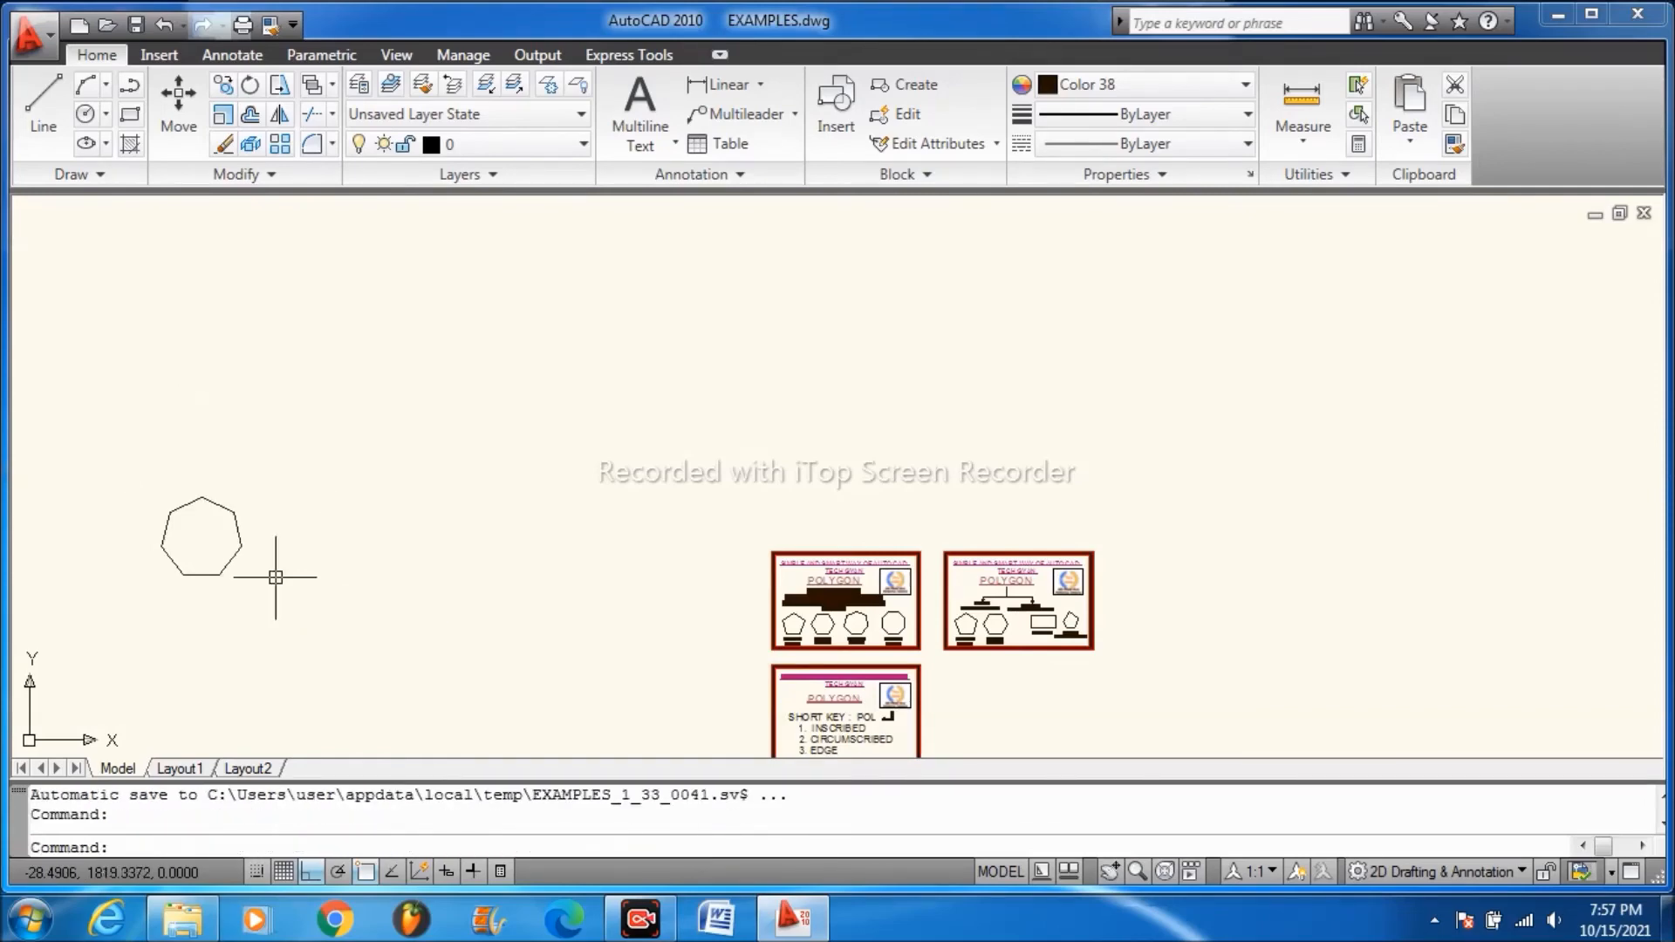
scroll(168, 505, up, 5)
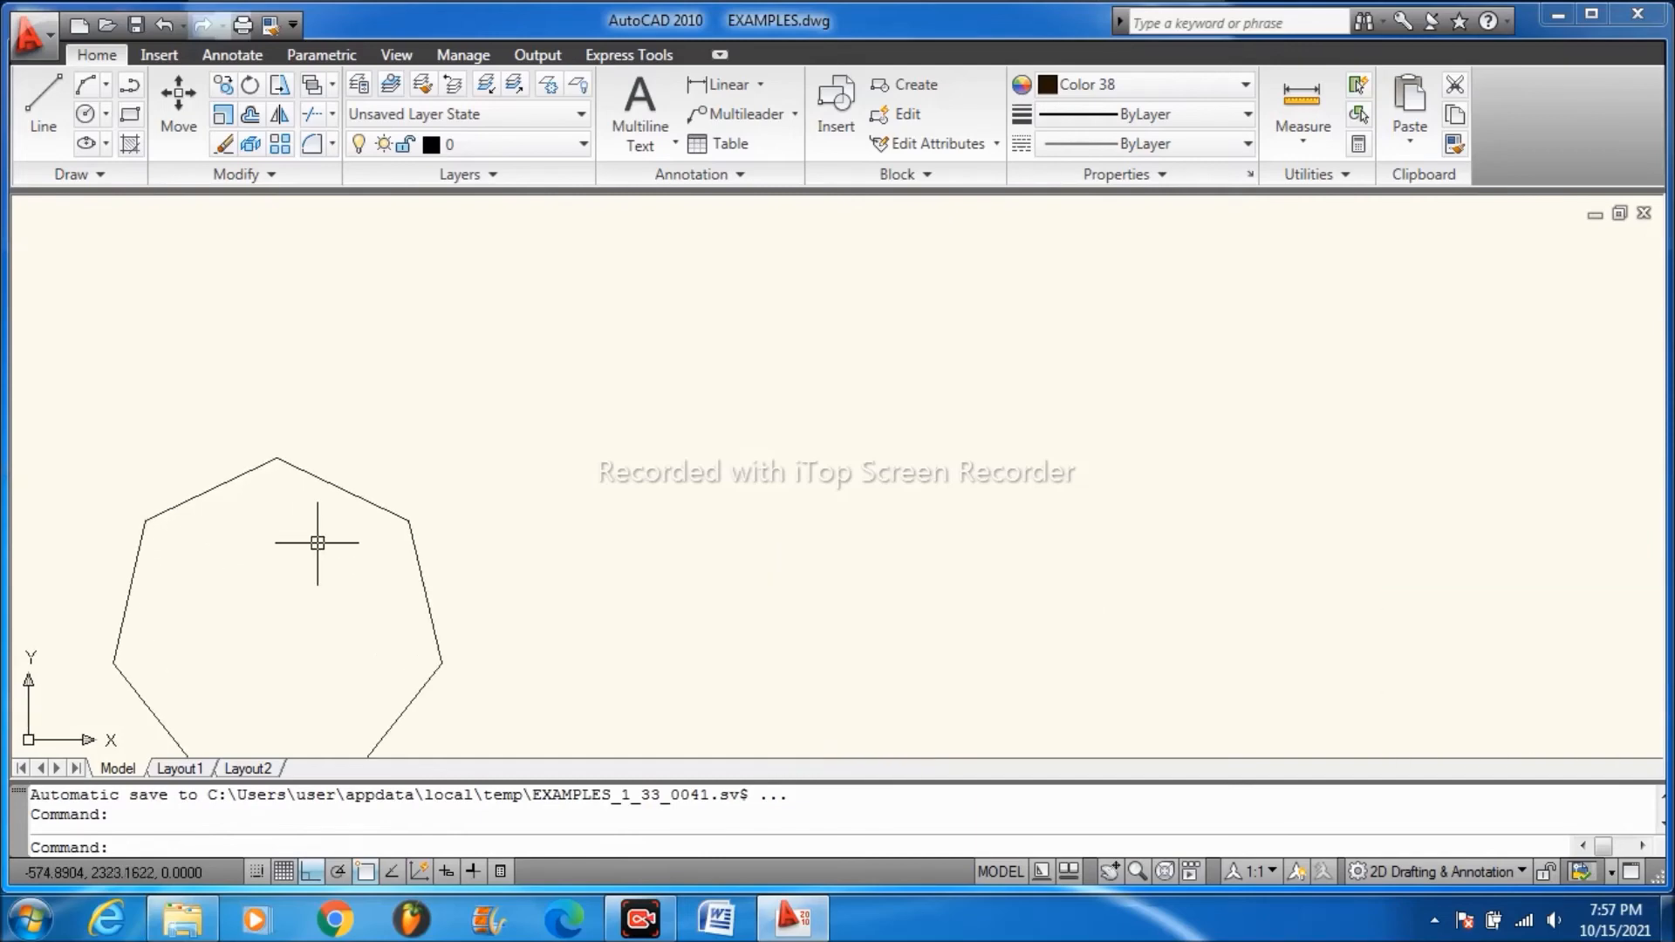
scroll(318, 543, down, 4)
scroll(372, 630, up, 3)
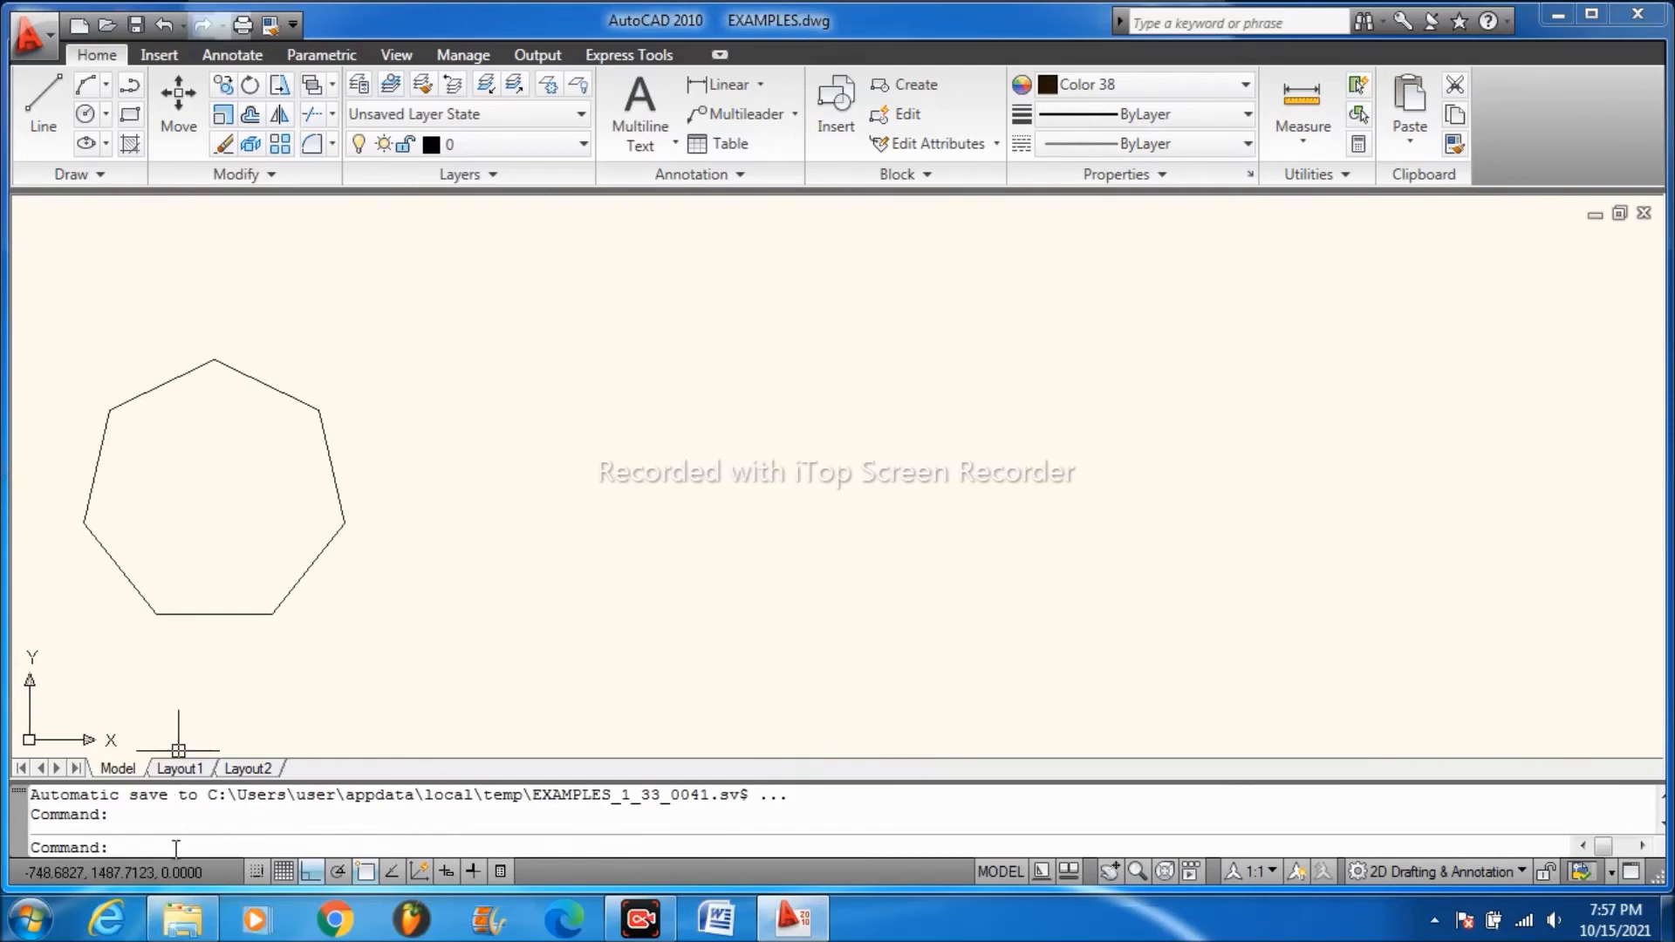
- Draw a 9-sided polygon with the Edge option beside the heptagon, using a horizontal edge 400 units long
text(pol)
key(Return)
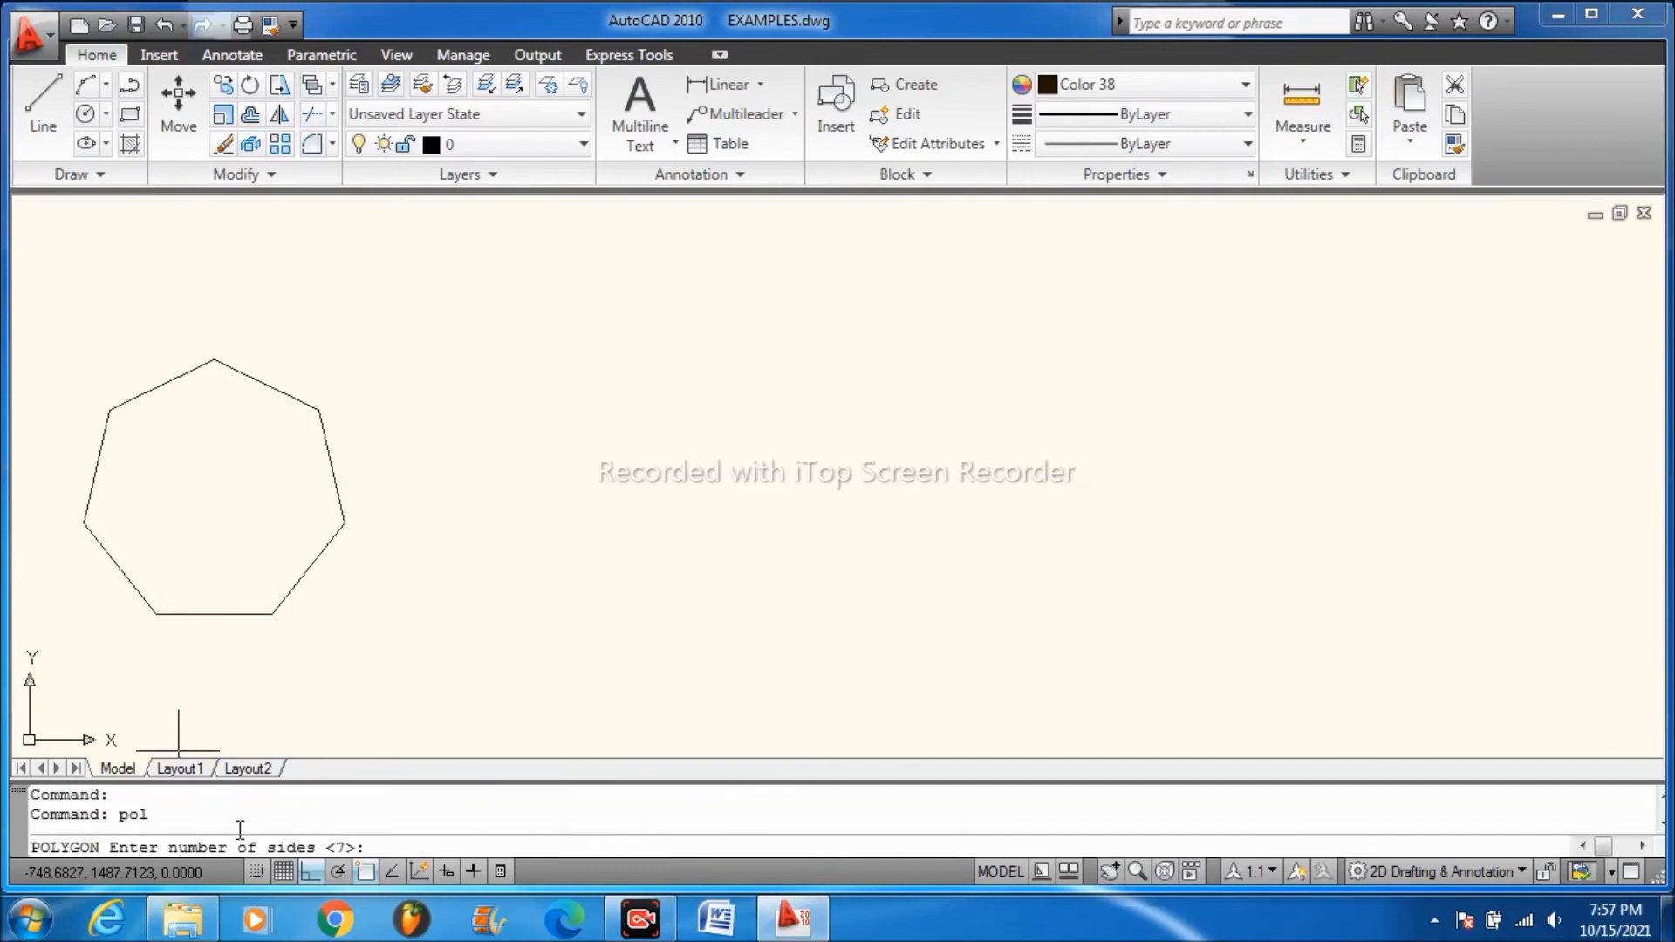
text(9)
key(Return)
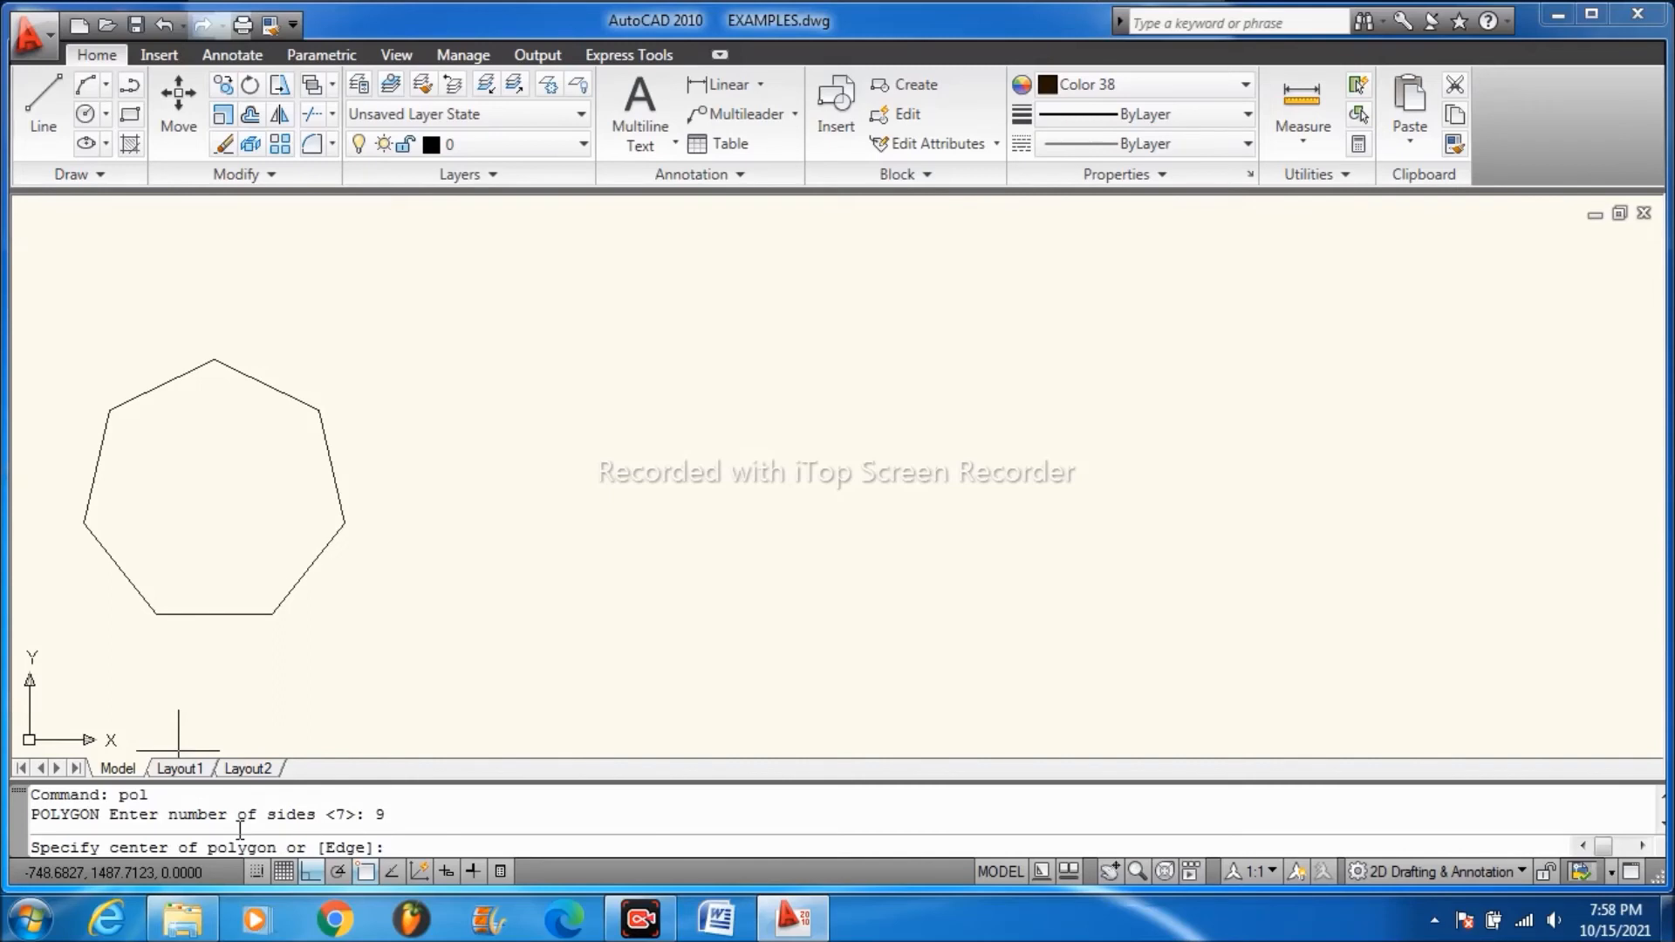
text(e)
key(Return)
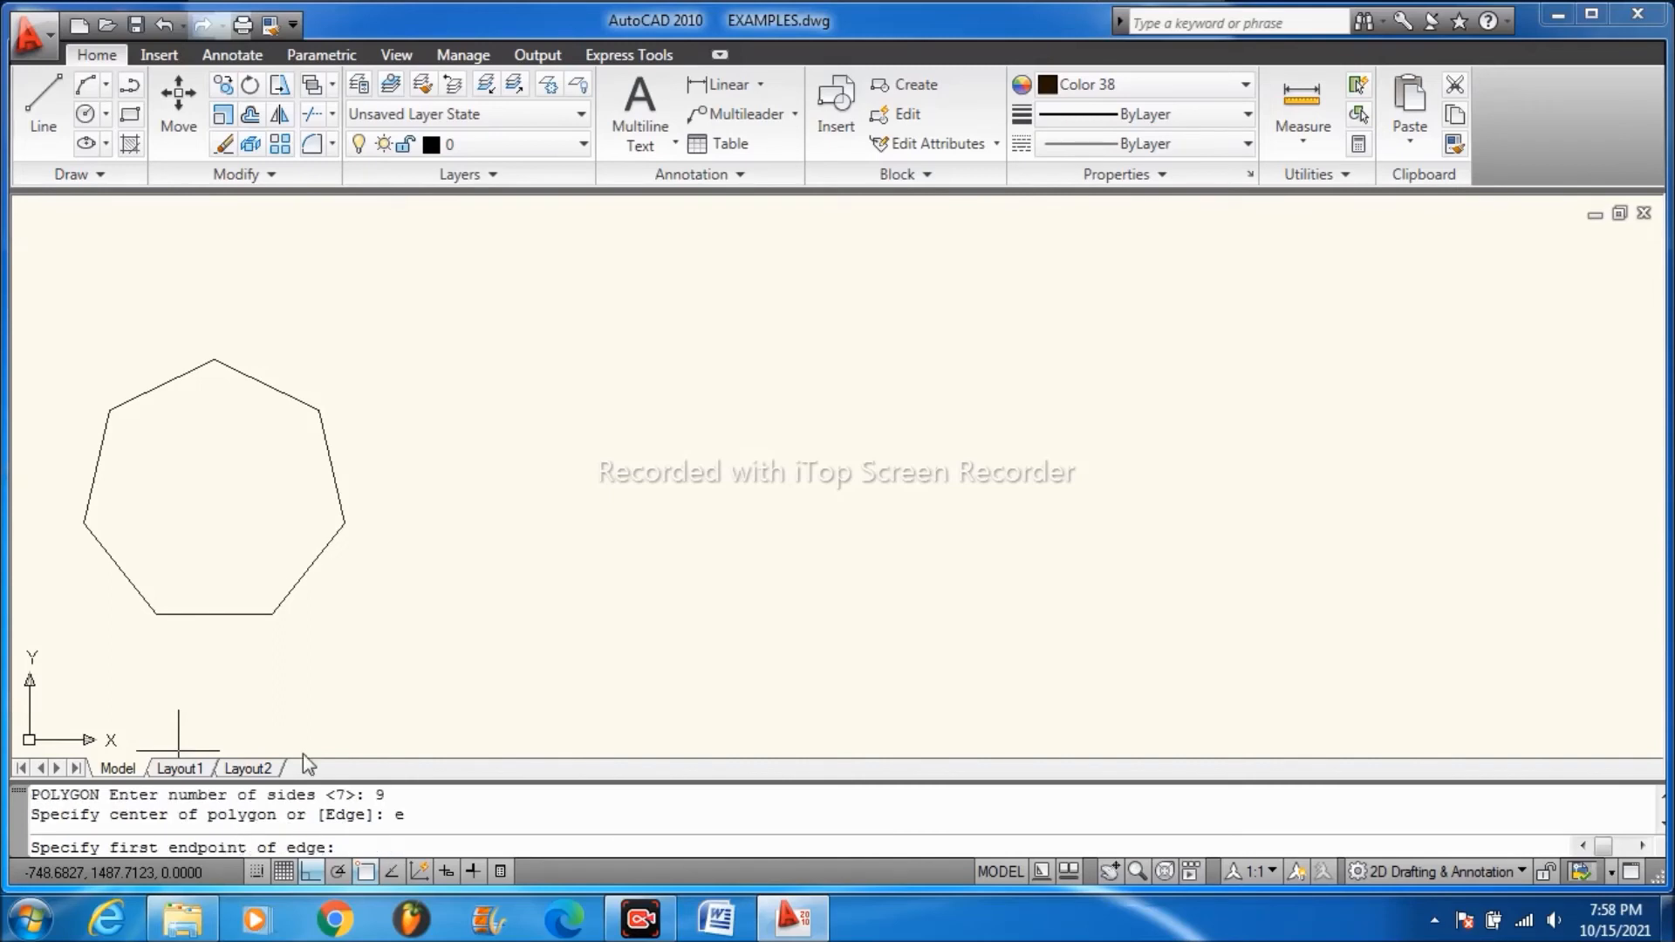
click(565, 563)
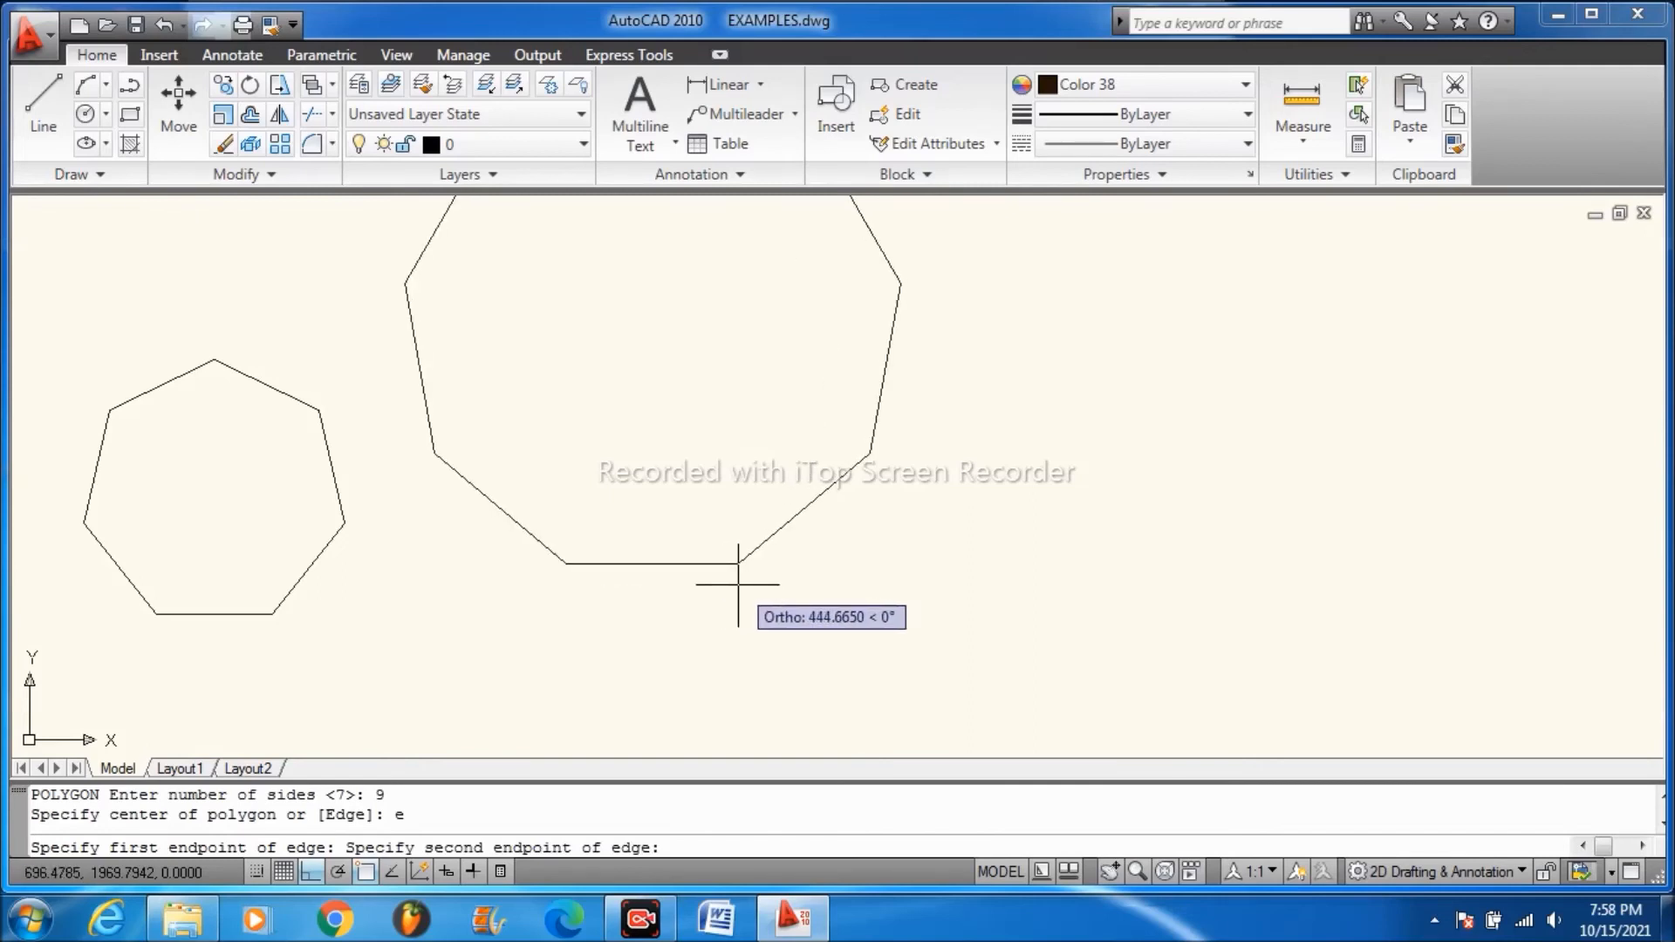
text(400)
key(Return)
scroll(738, 628, down, 3)
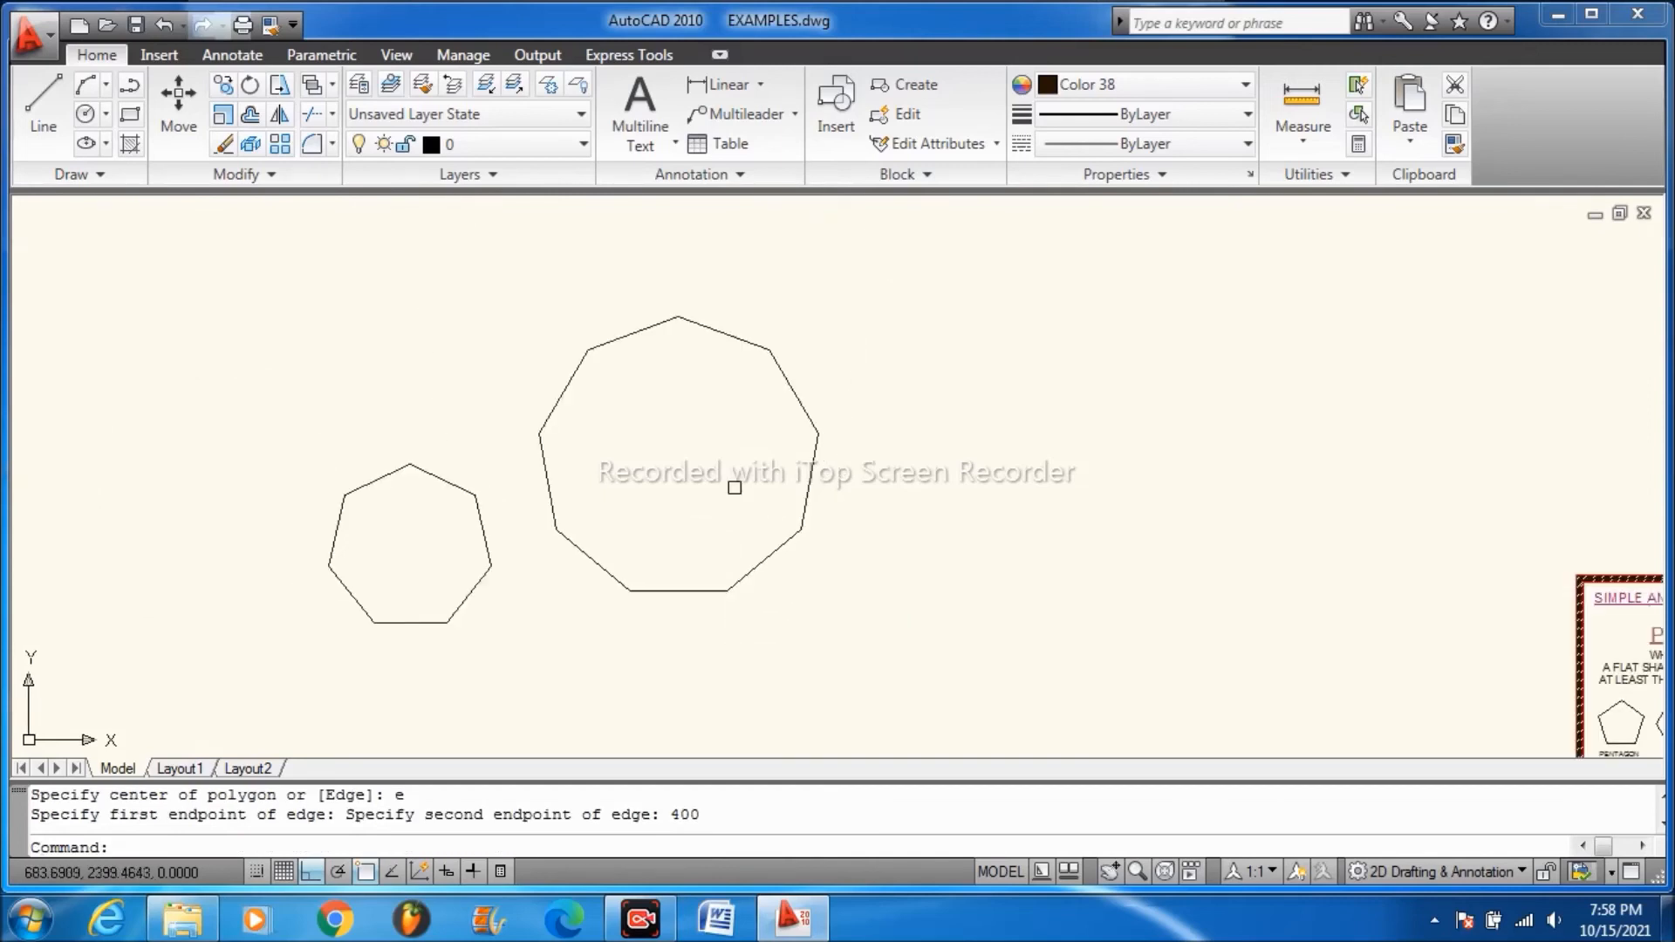
scroll(738, 447, up, 2)
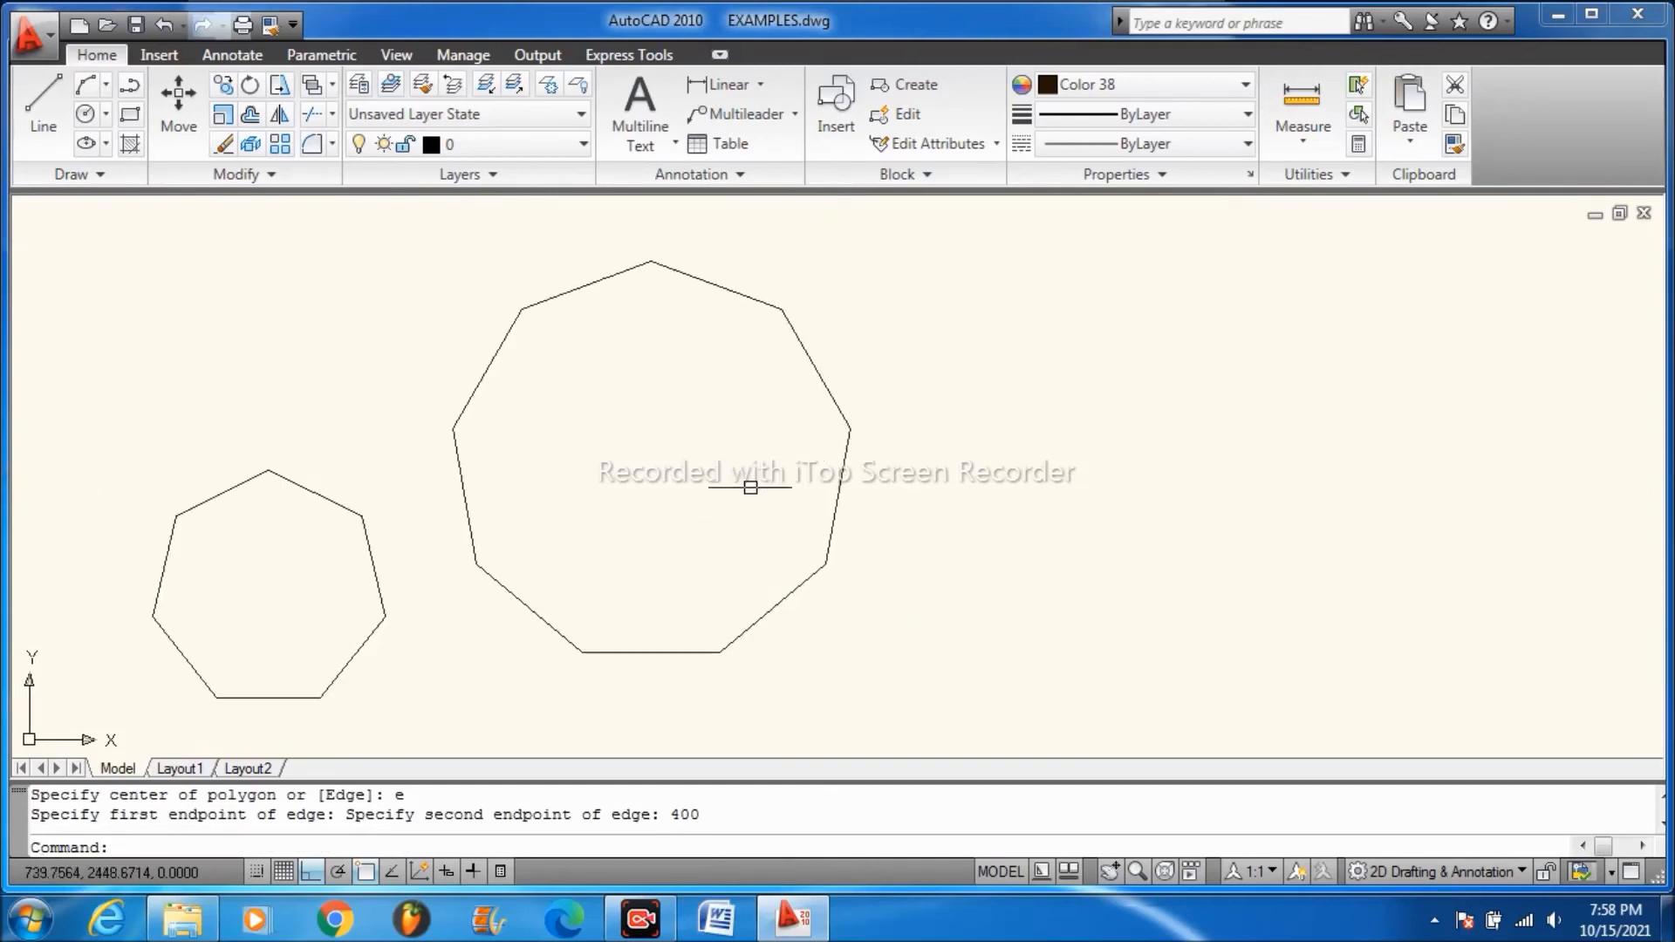